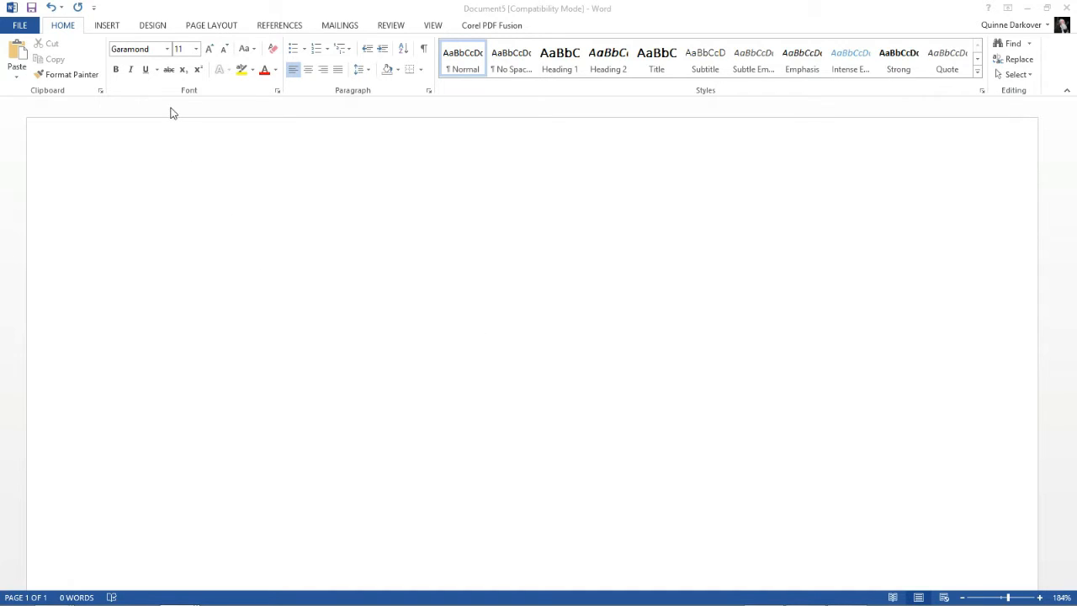
# Set the blank document's font to Times New Roman at size 12.
pyautogui.click(168, 53)
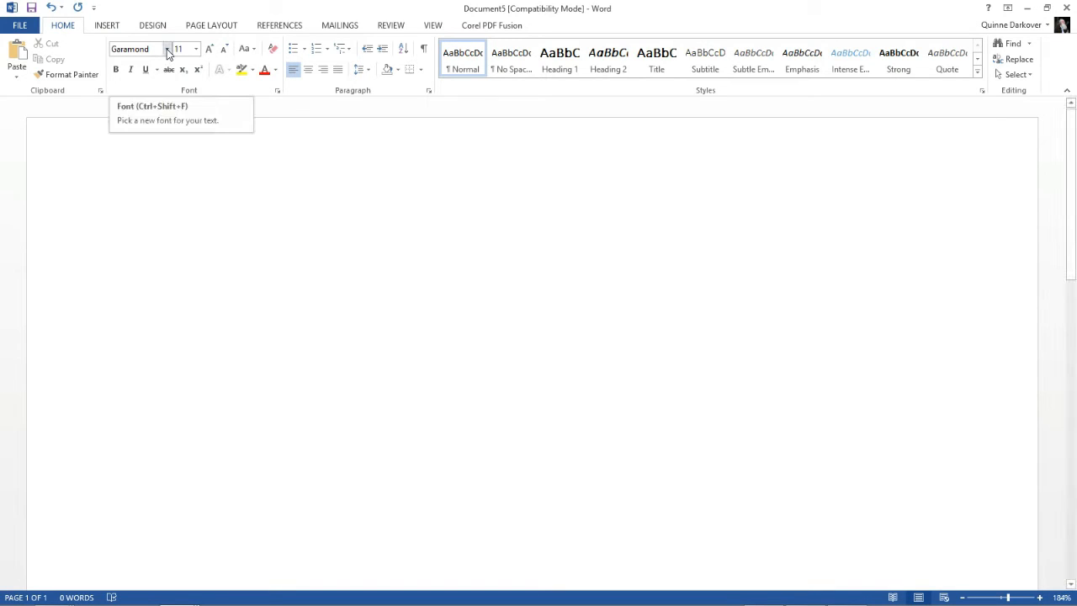
pyautogui.click(168, 52)
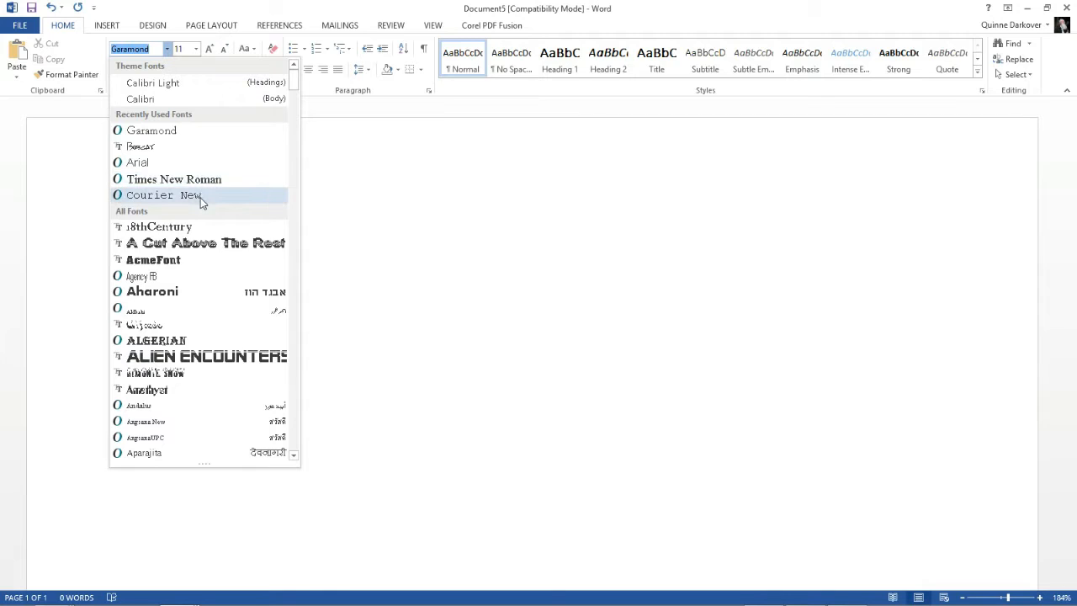
pyautogui.click(173, 179)
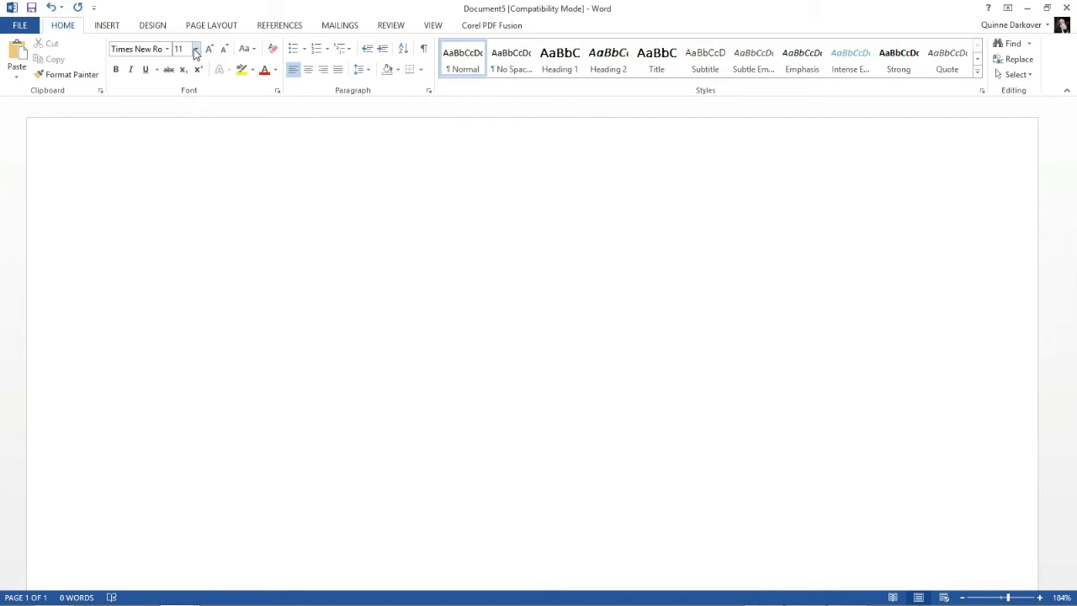
pyautogui.click(195, 51)
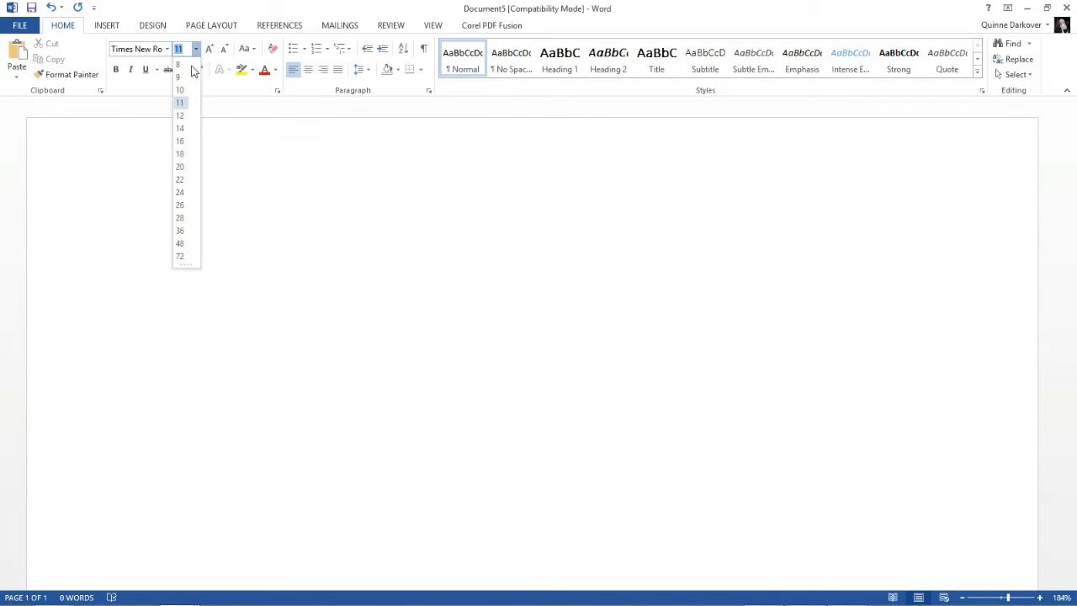
pyautogui.click(181, 114)
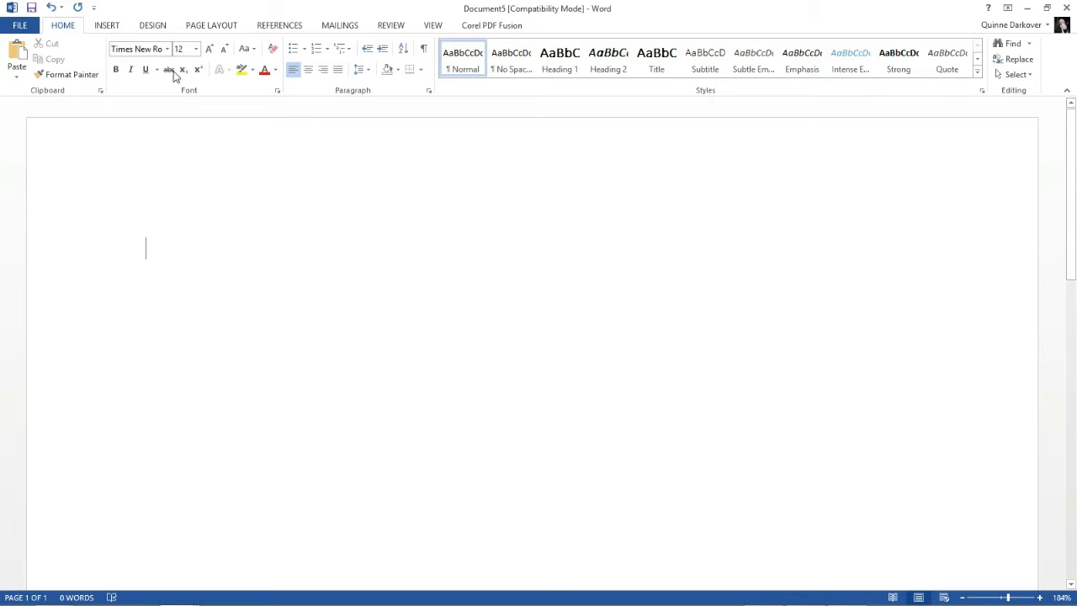
# Check the document's page margin preset and paper size.
pyautogui.click(232, 28)
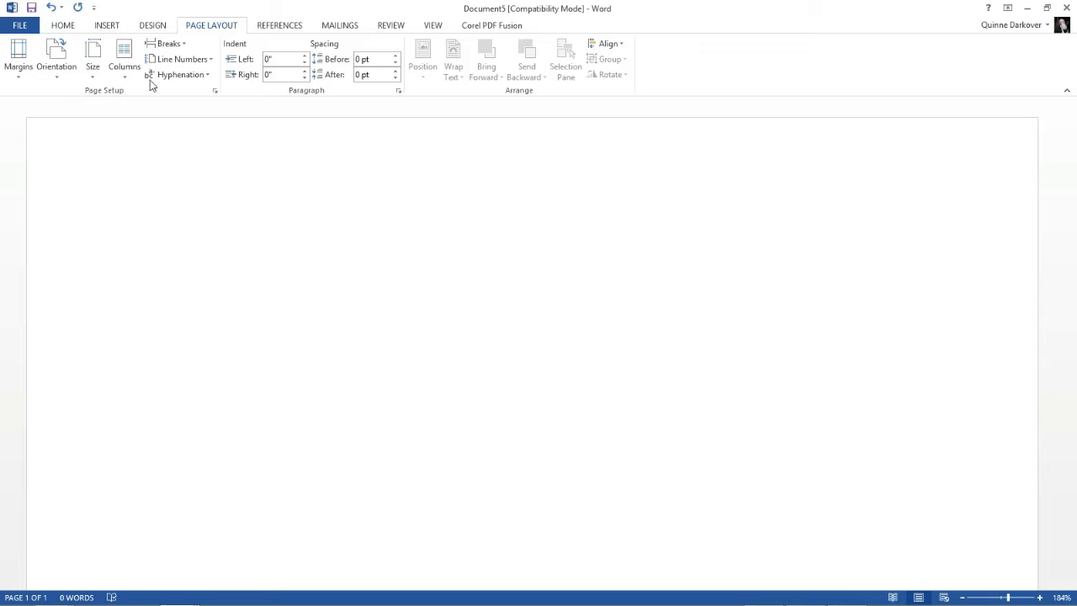
pyautogui.click(18, 74)
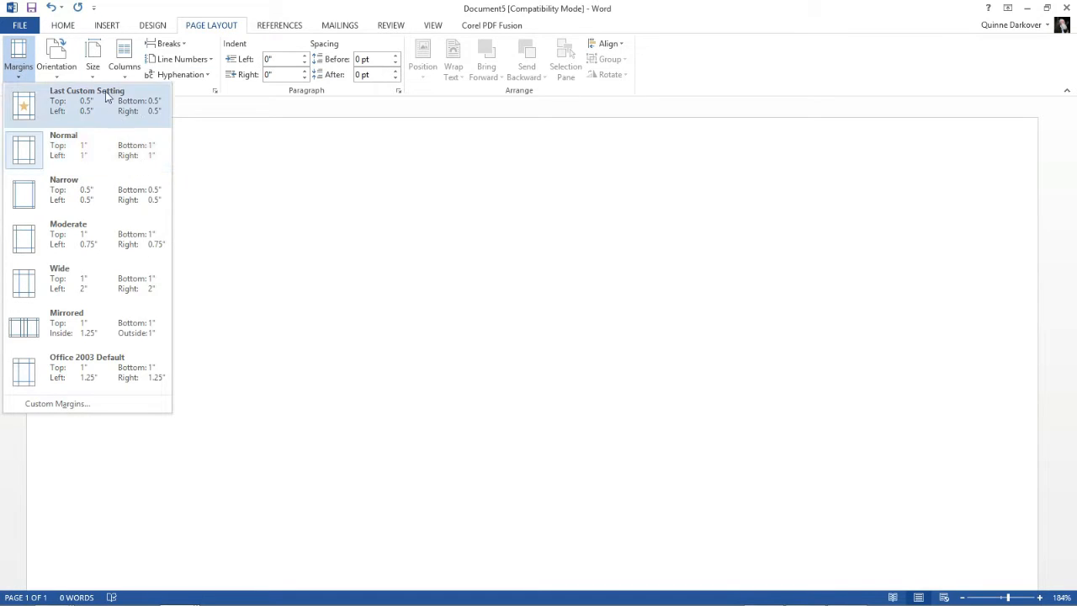
pyautogui.click(92, 65)
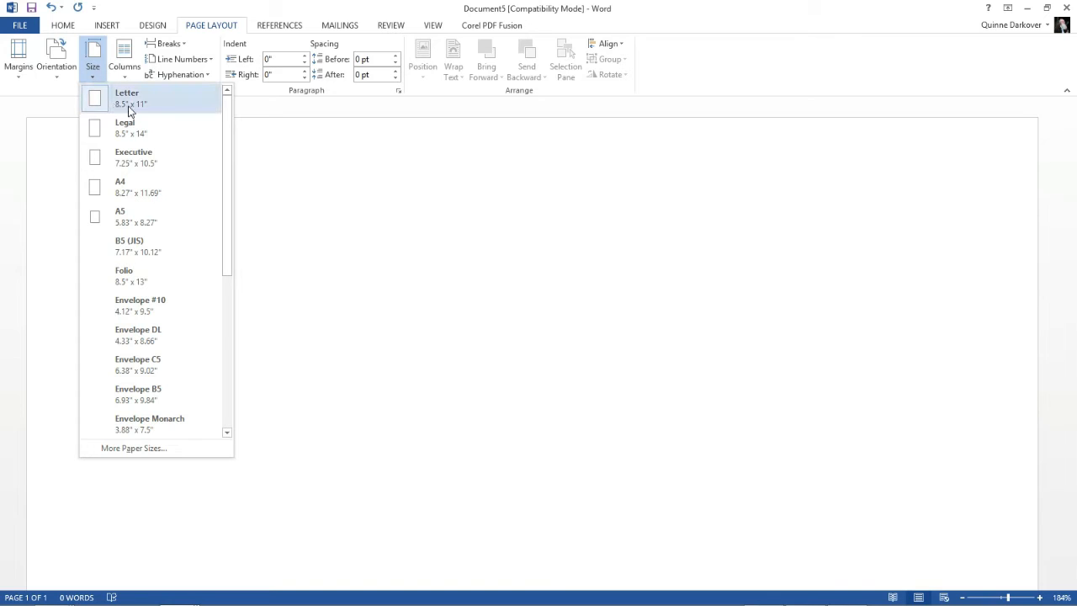
pyautogui.click(284, 195)
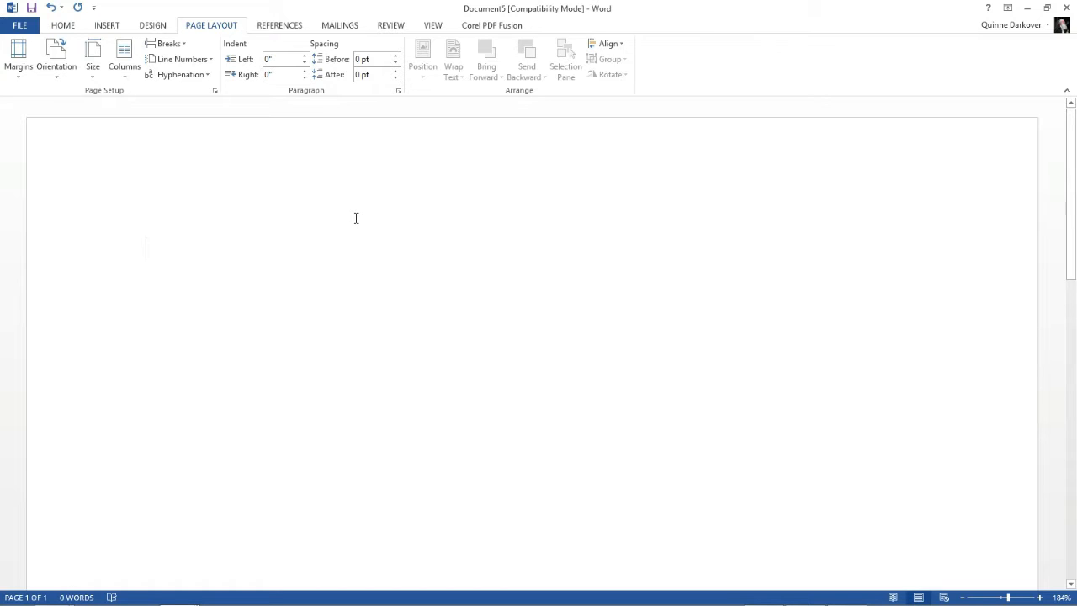
# Enter the contact block placeholders on separate lines: "Name", "Address", "City, State Zip", "Phone#" and "Email".
pyautogui.write('Name')
pyautogui.press('Return')
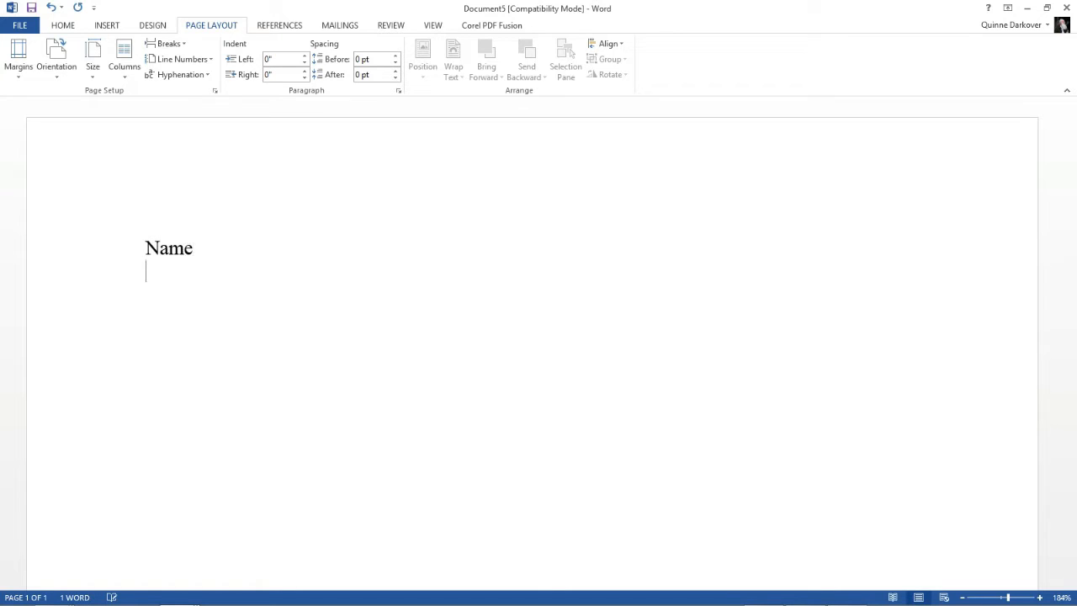
pyautogui.write('Address')
pyautogui.press('Return')
pyautogui.write('C')
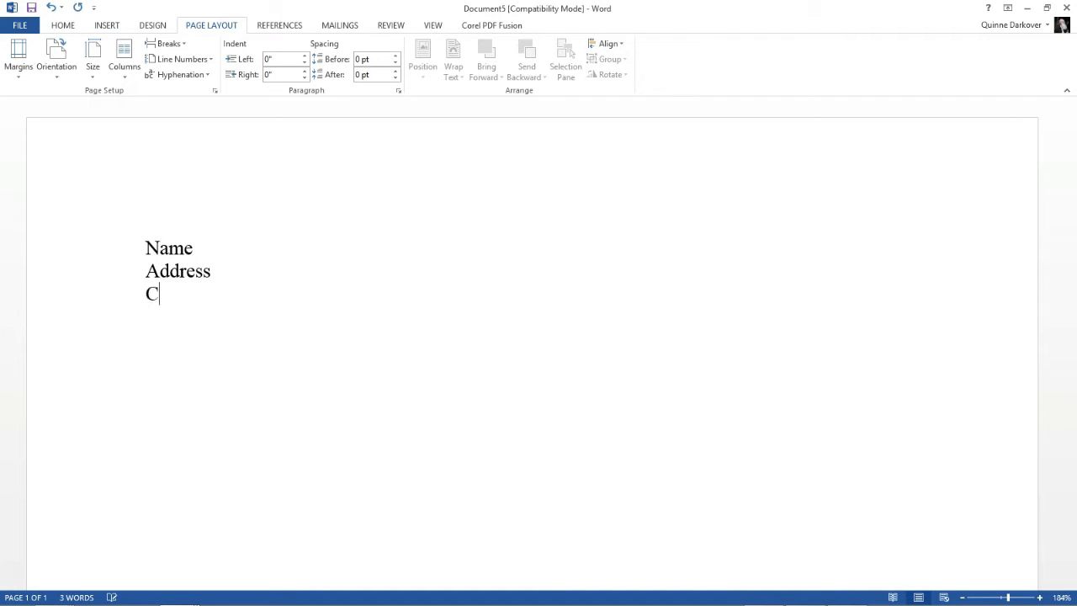
pyautogui.write('ity, State')
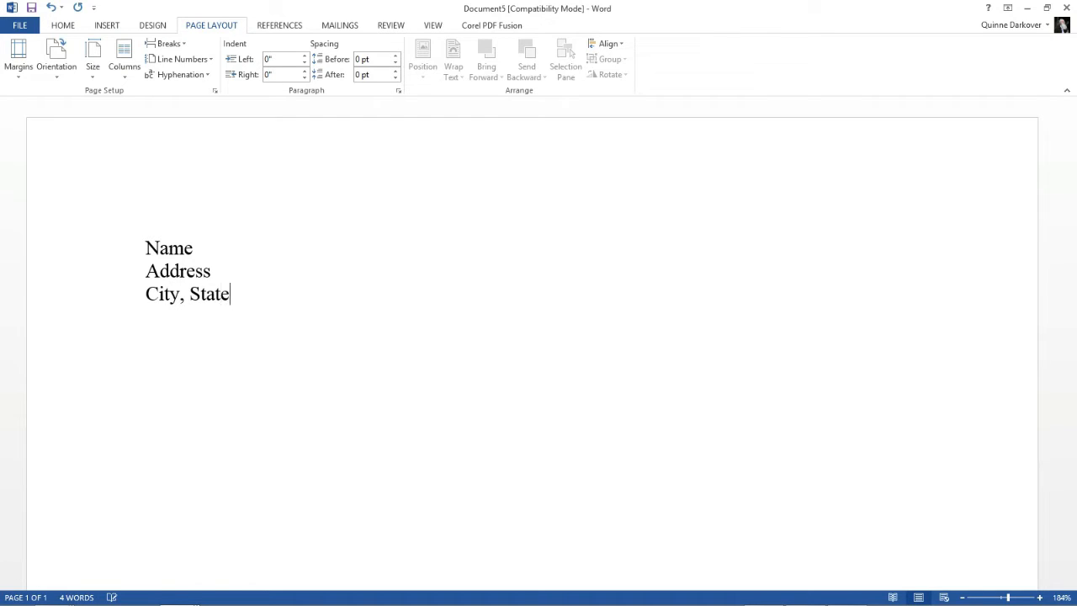
pyautogui.write(' Zip')
pyautogui.press('Return')
pyautogui.write('Phon')
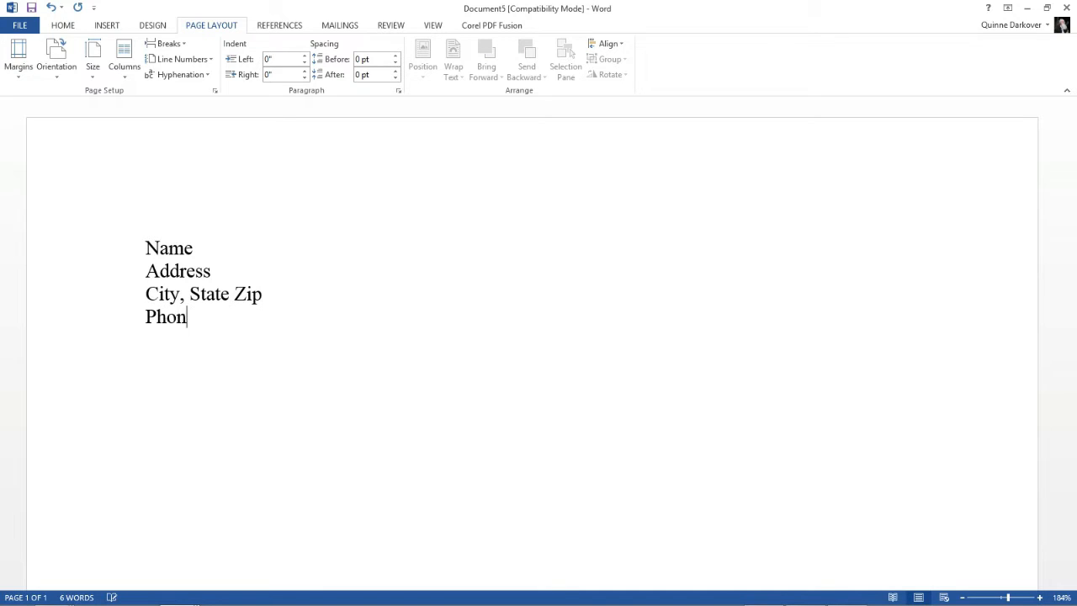
pyautogui.write('e# ')
pyautogui.write('Email')
pyautogui.press('Return')
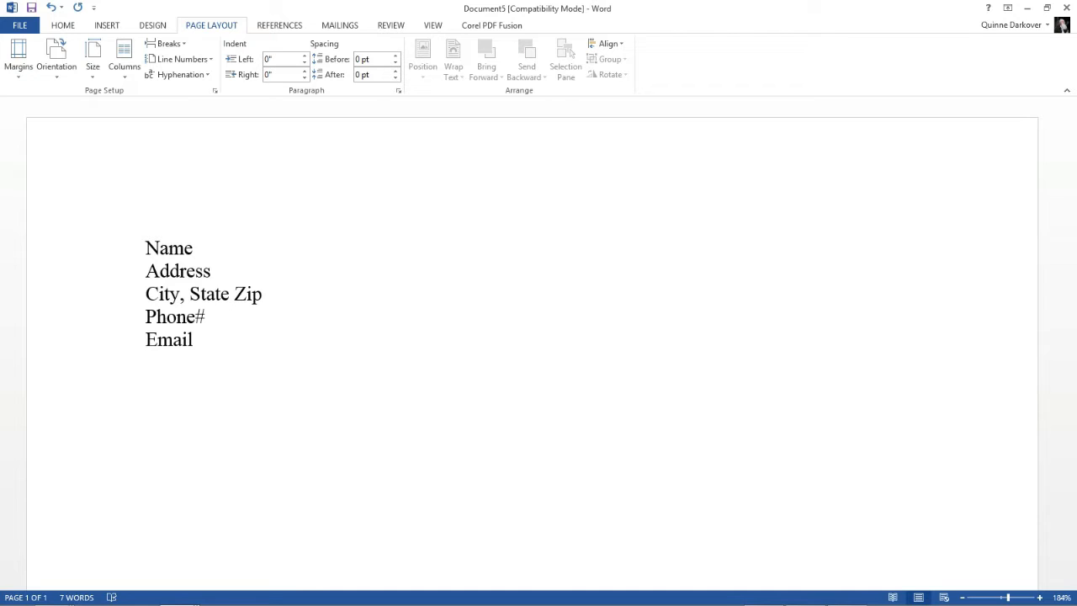
# Below the contact block, after a blank line, add "Active member, SFWA" and "Awards Nebula" on separate lines, followed by two blank lines.
pyautogui.press('Return')
pyautogui.write('Active member')
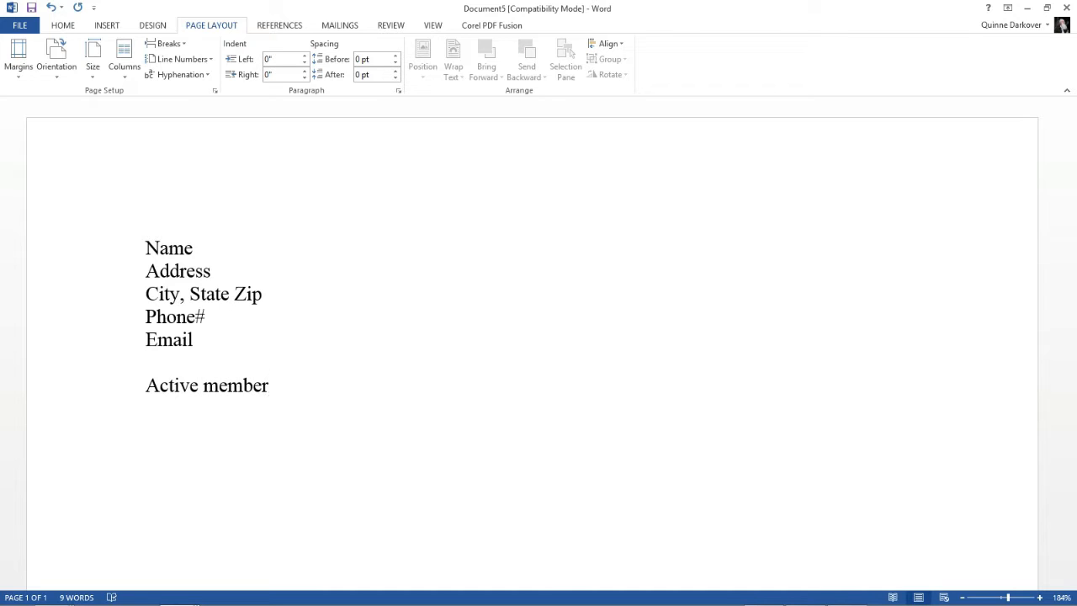
pyautogui.write(', SFWA')
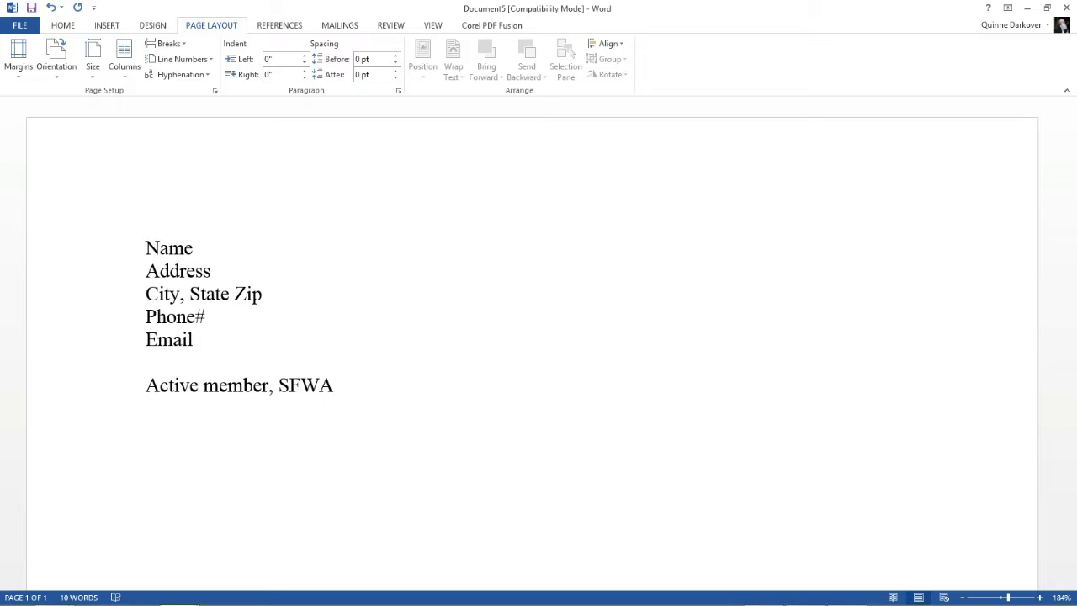
pyautogui.press('Return')
pyautogui.write('Awards Nev')
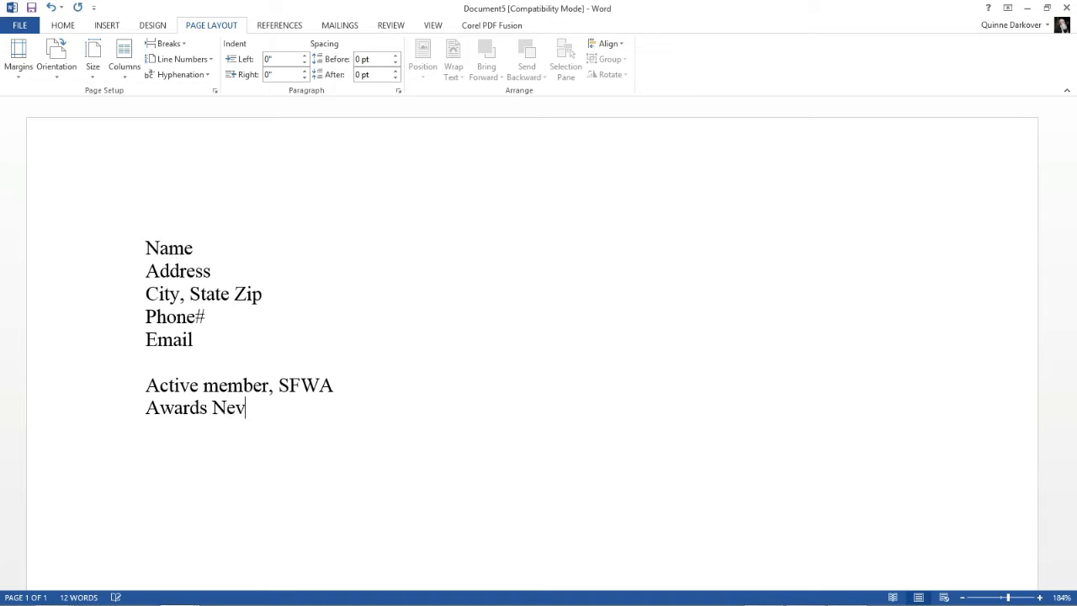
pyautogui.write('ula')
pyautogui.press('BackSpace')
pyautogui.press('BackSpace')
pyautogui.press('BackSpace')
pyautogui.press('BackSpace')
pyautogui.write('bula')
pyautogui.press('Return')
pyautogui.press('Return')
pyautogui.press('Return')
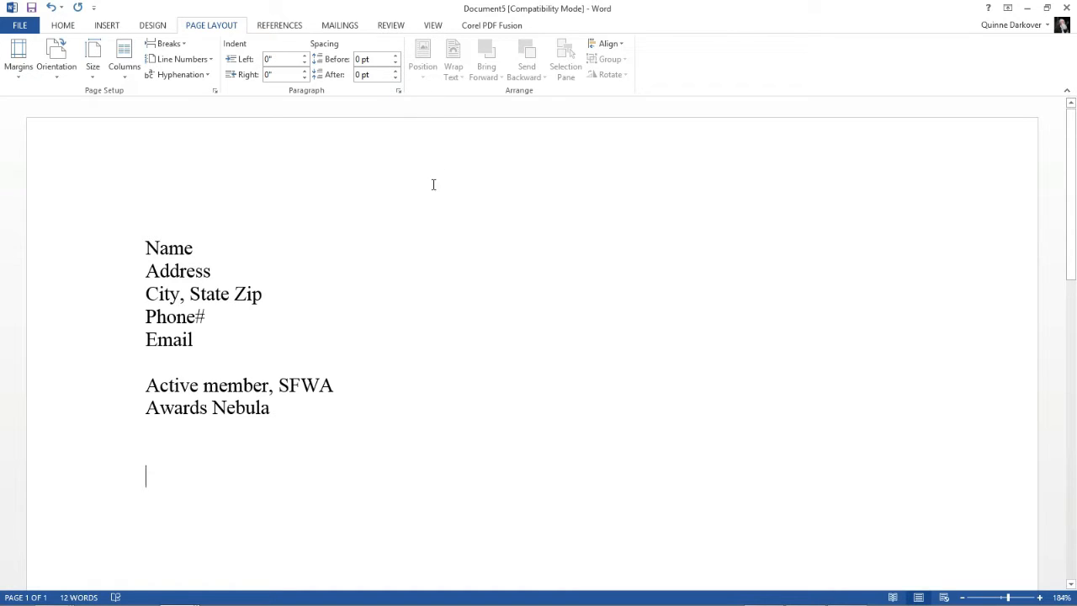
# Add the placeholder "Title" and, after a blank line, the byline "by name" with a lowercase b.
pyautogui.write('T')
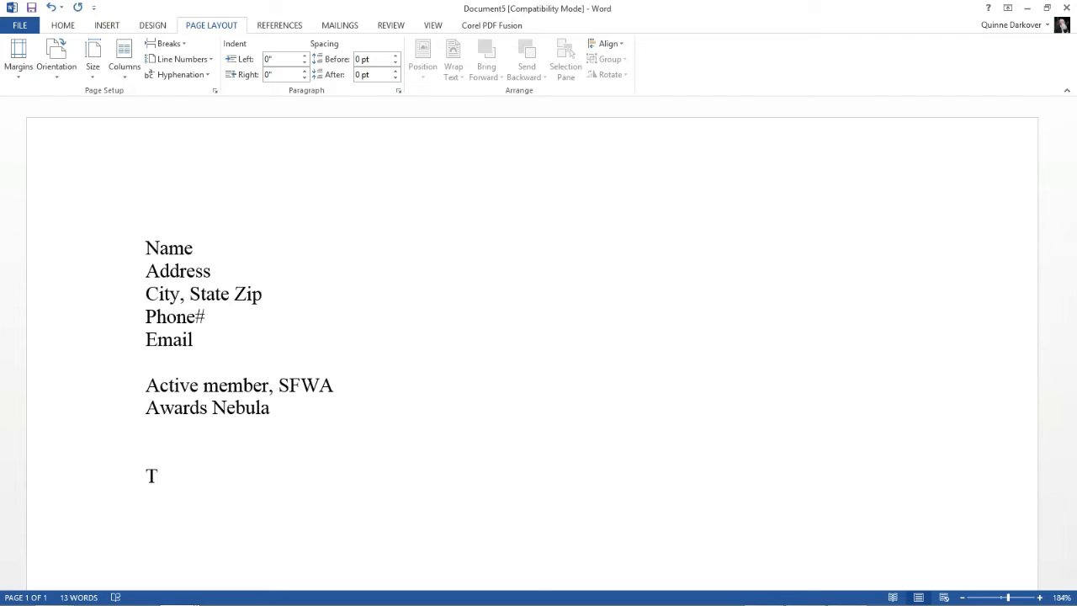
pyautogui.write('itle')
pyautogui.press('Return')
pyautogui.write('B')
pyautogui.press('BackSpace')
pyautogui.write('b')
pyautogui.write('y')
pyautogui.write(' Mam')
pyautogui.write('e')
pyautogui.press('BackSpace')
pyautogui.press('BackSpace')
pyautogui.press('BackSpace')
pyautogui.press('BackSpace')
pyautogui.write('name')
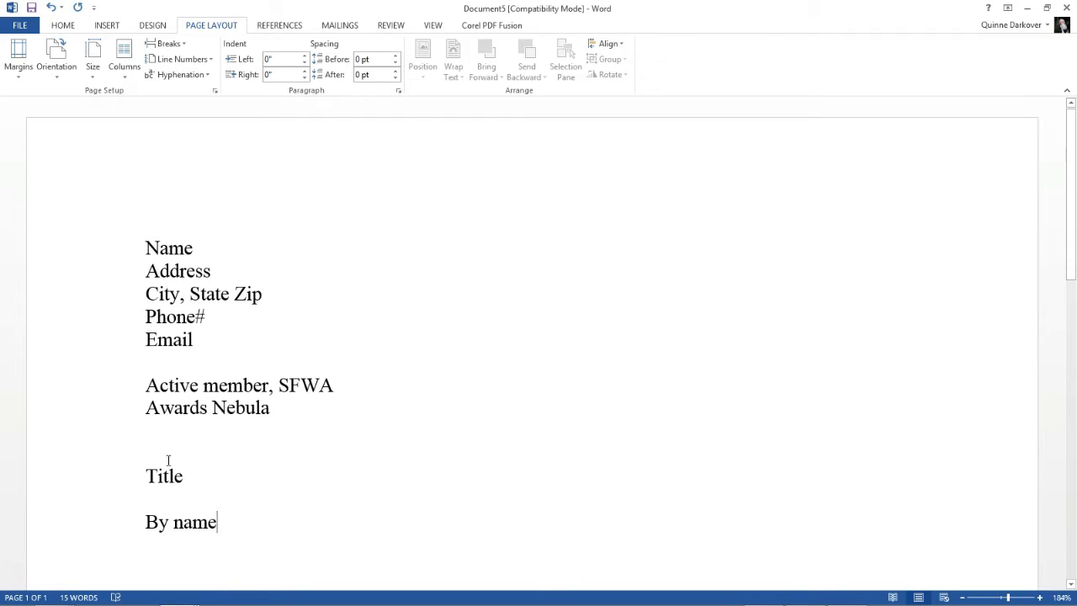
pyautogui.moveTo(159, 521); pyautogui.dragTo(148, 522)
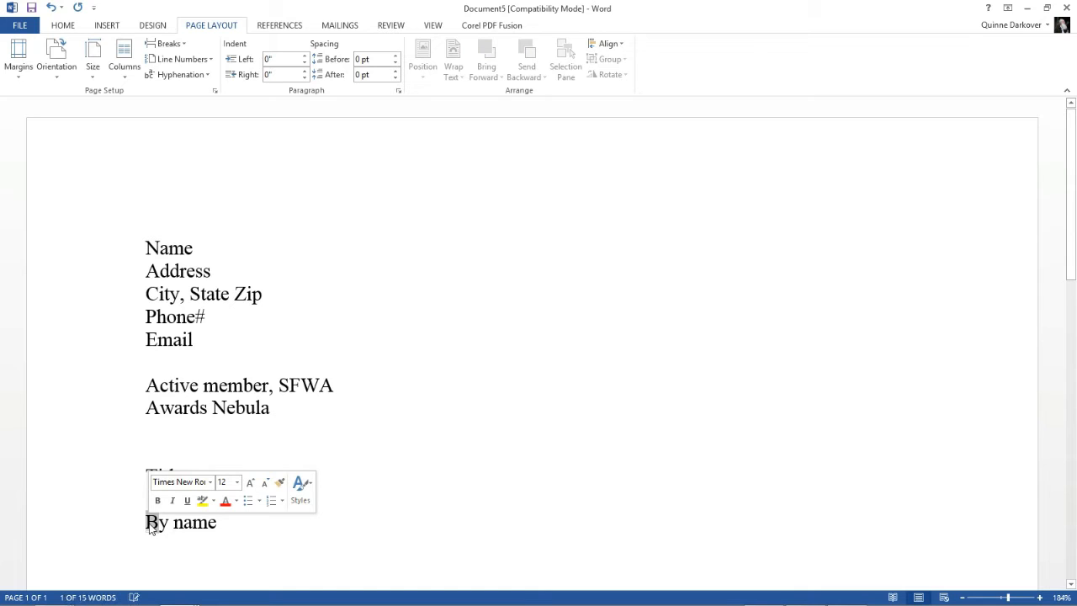
pyautogui.write('b')
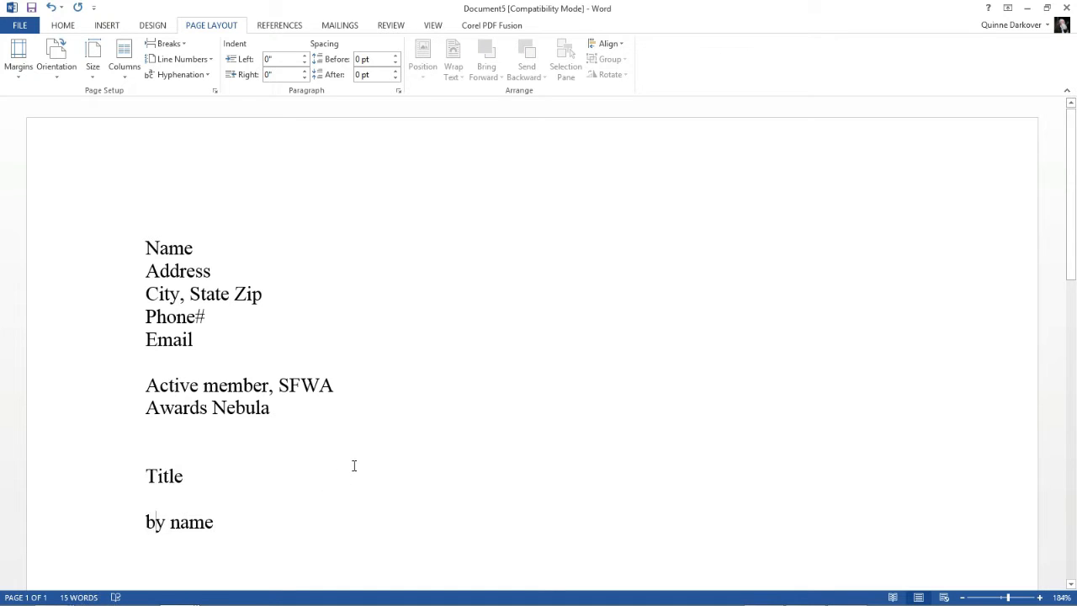
# Centre the title and byline horizontally on the page.
pyautogui.click(351, 465)
pyautogui.click(225, 524)
pyautogui.moveTo(225, 524); pyautogui.dragTo(139, 472)
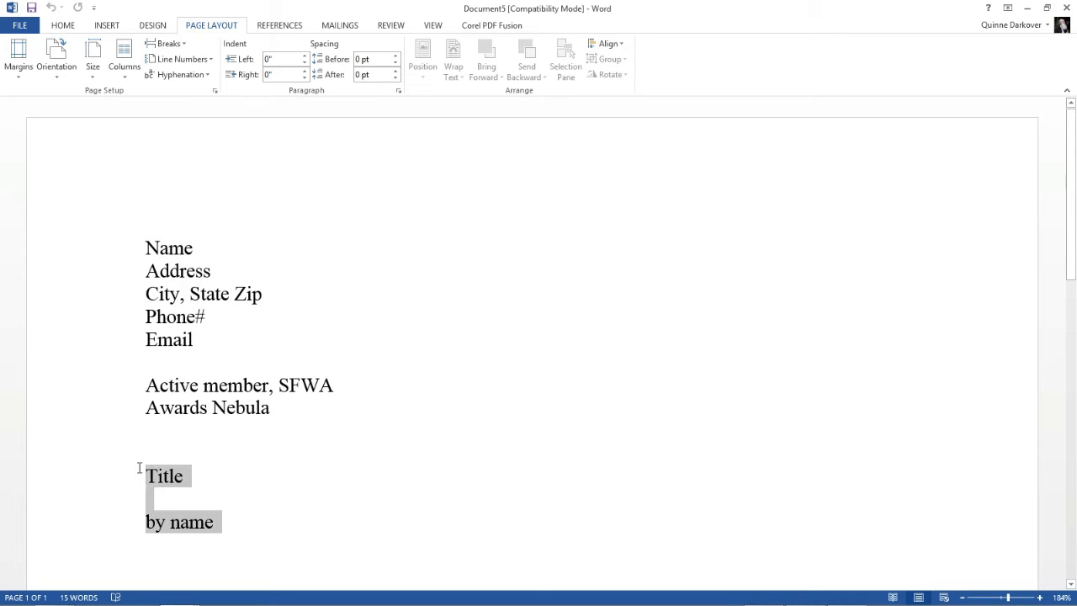
pyautogui.click(399, 91)
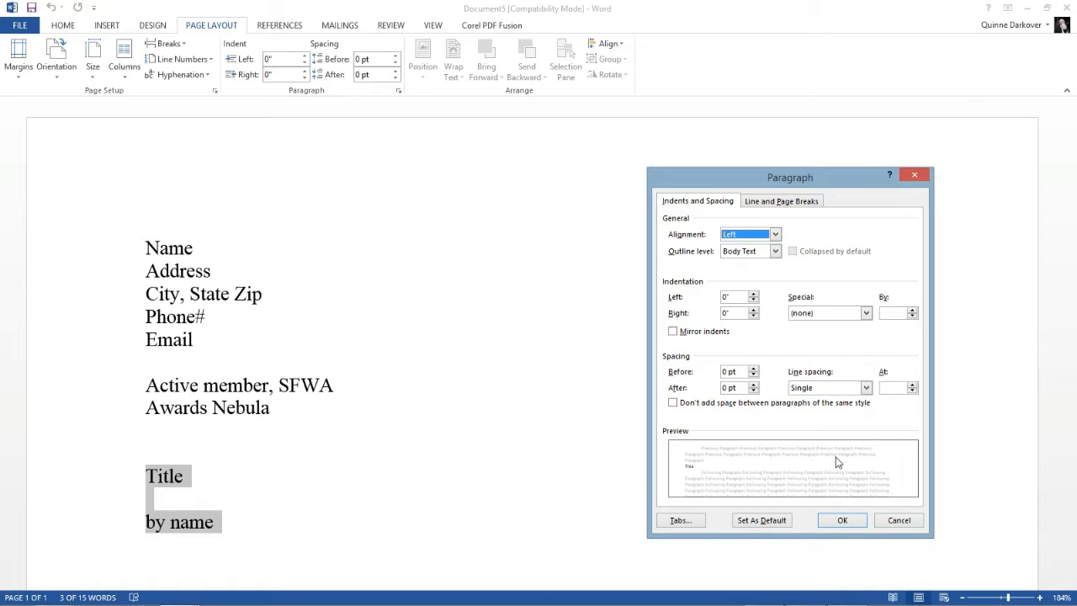
pyautogui.click(841, 519)
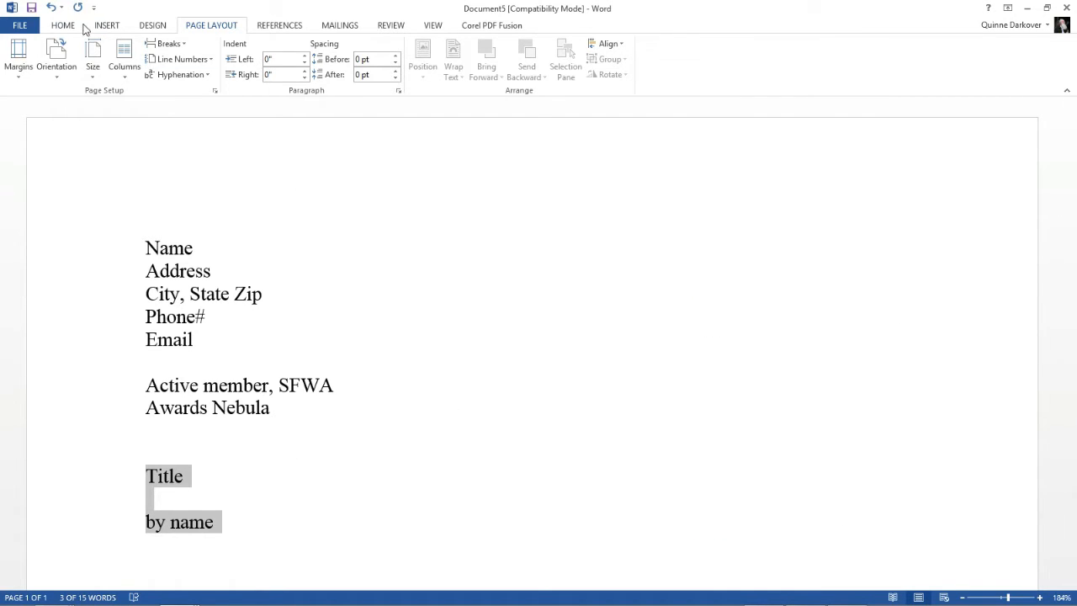
pyautogui.click(72, 25)
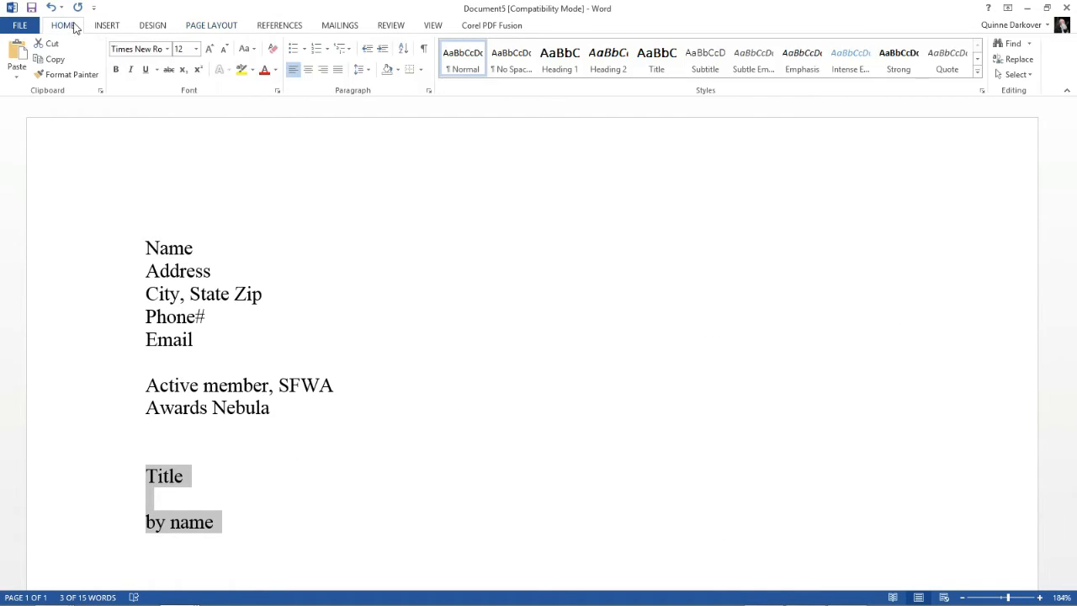
pyautogui.click(308, 70)
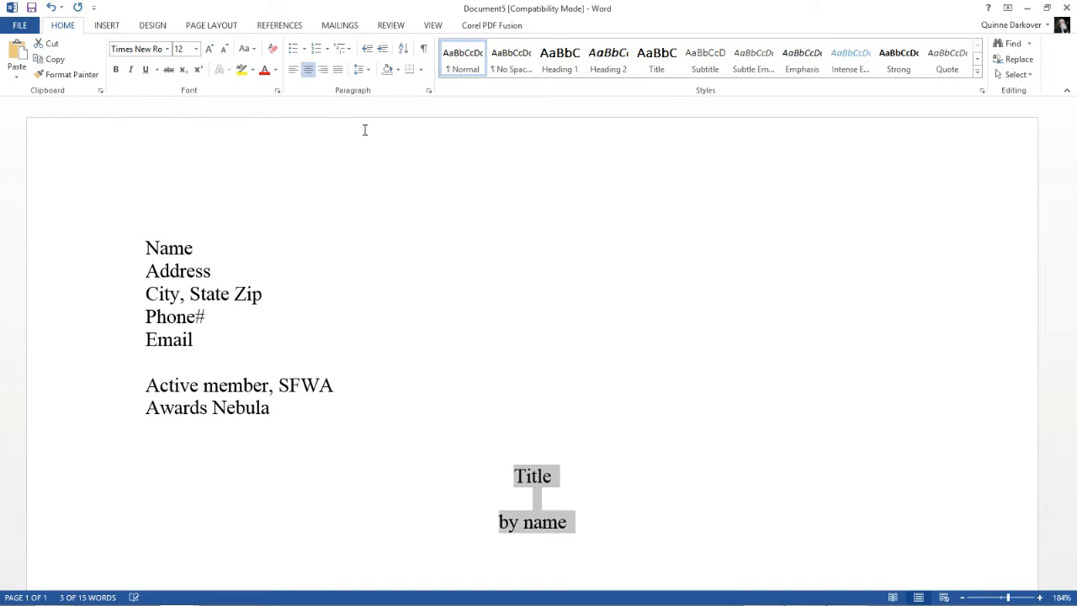
pyautogui.click(515, 237)
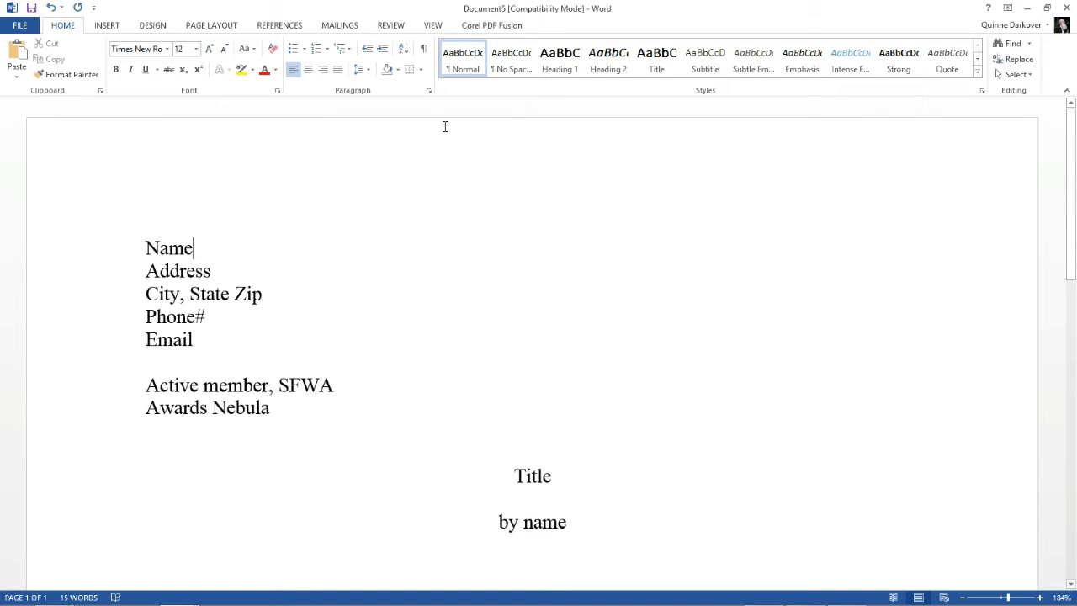
# Insert blank lines above the title to move the title and byline down to about the middle of the page.
pyautogui.click(433, 26)
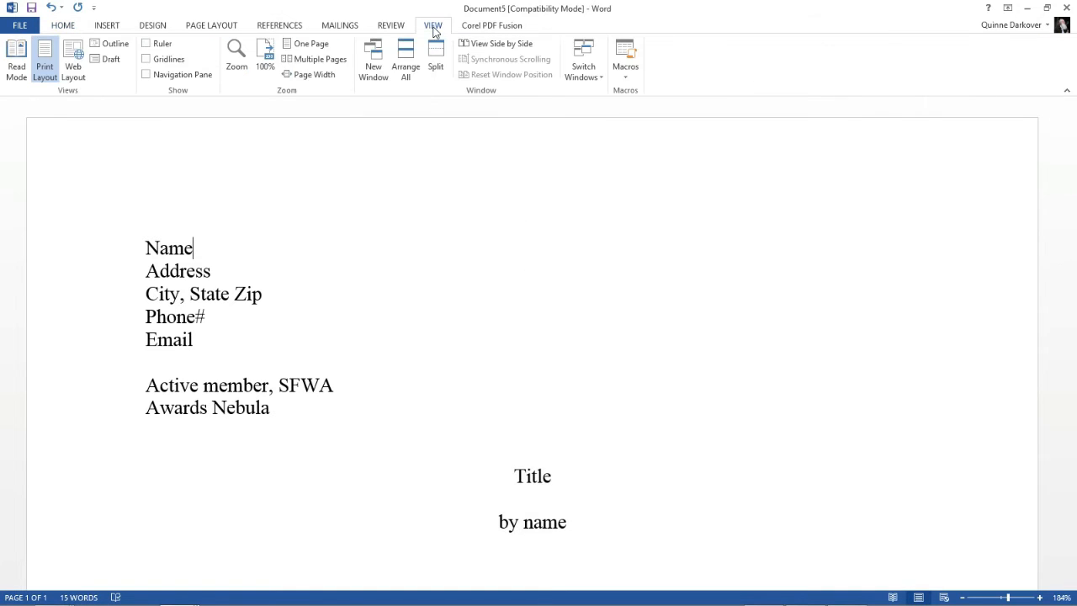
pyautogui.click(312, 47)
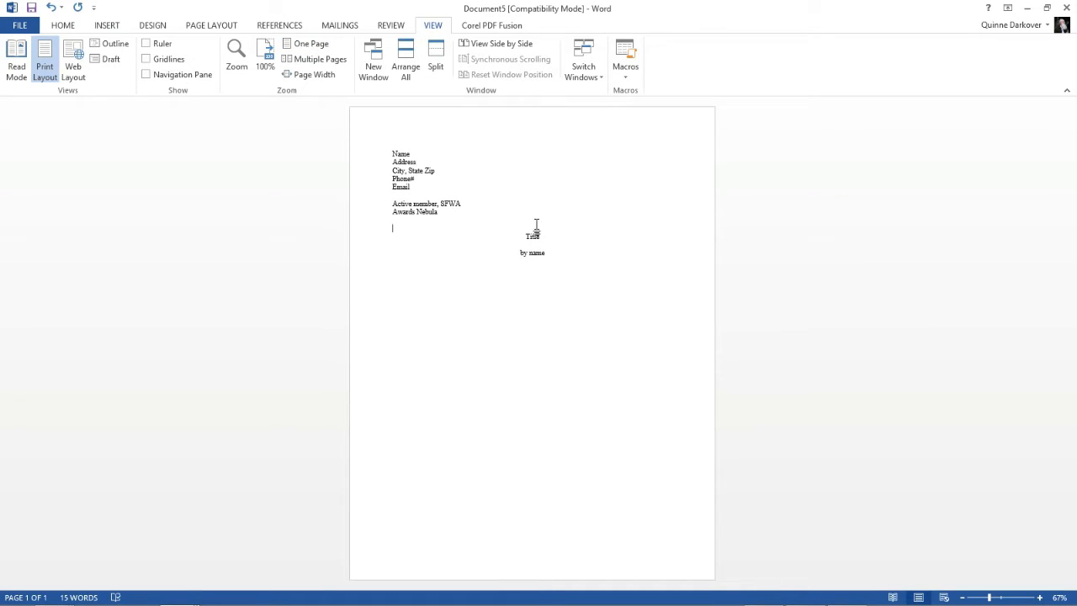
pyautogui.press('Return')
pyautogui.press('Return')
pyautogui.press('Return')
pyautogui.press('Return')
pyautogui.press('Return')
pyautogui.press('Return')
pyautogui.press('Return')
pyautogui.press('Return')
pyautogui.press('Return')
pyautogui.press('Return')
pyautogui.press('Return')
pyautogui.press('Return')
pyautogui.press('Return')
pyautogui.press('Return')
pyautogui.click(579, 400)
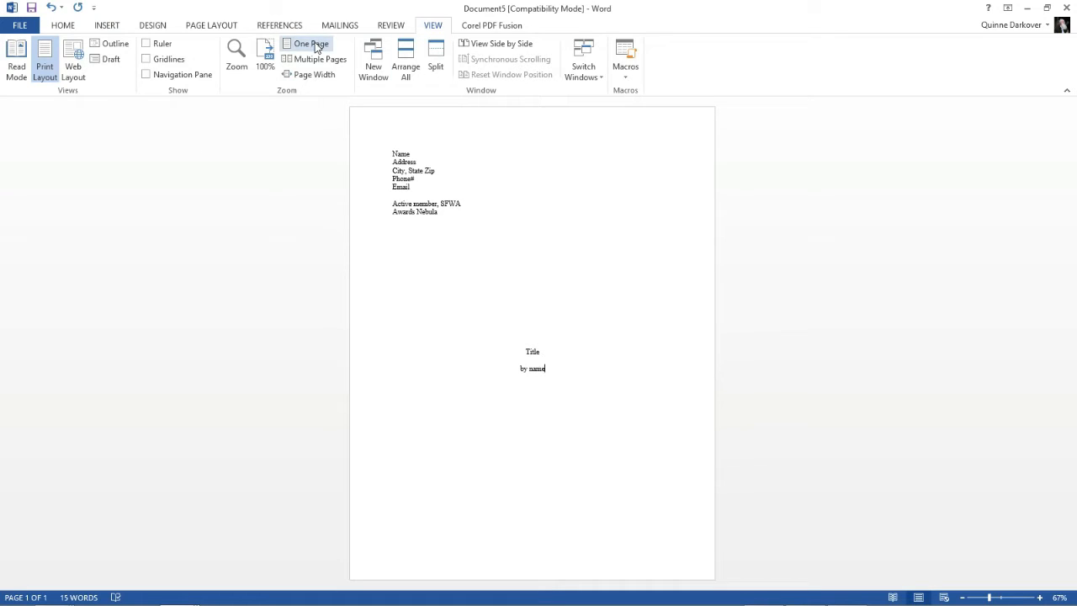
# Insert blank lines below the byline until the text cursor reaches a second page.
pyautogui.click(304, 79)
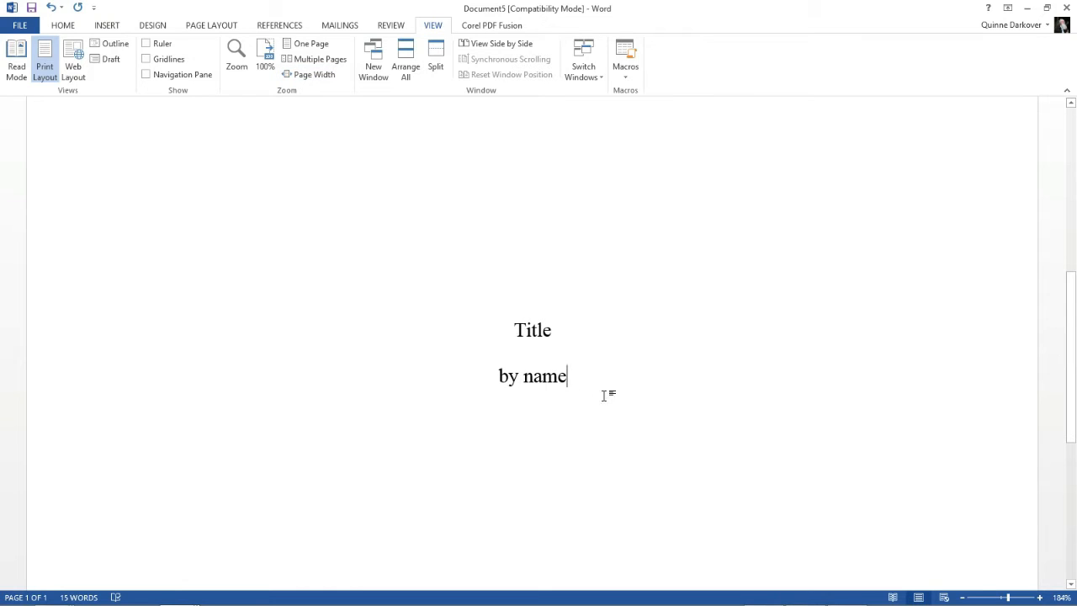
pyautogui.scroll(-3, 624, 392)
pyautogui.press('Return')
pyautogui.press('Return')
pyautogui.press('Return')
pyautogui.press('Return')
pyautogui.press('Return')
pyautogui.press('Return')
pyautogui.press('Return')
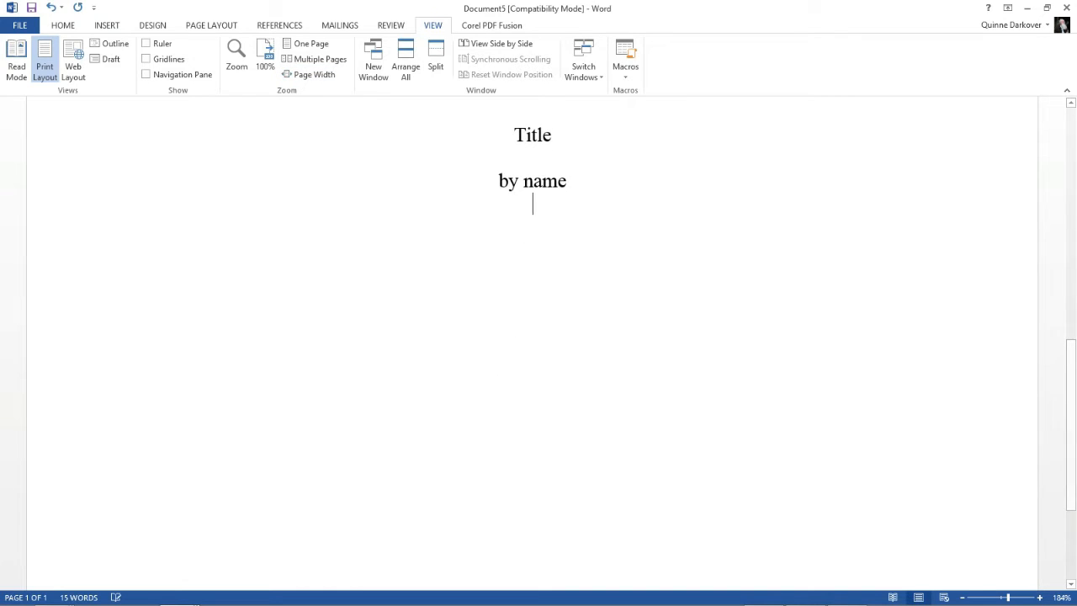
pyautogui.press('Return')
pyautogui.press('Return')
pyautogui.press('Return')
pyautogui.press('Return')
pyautogui.press('Return')
pyautogui.press('Return')
pyautogui.press('Return')
pyautogui.press('Return')
pyautogui.press('Return')
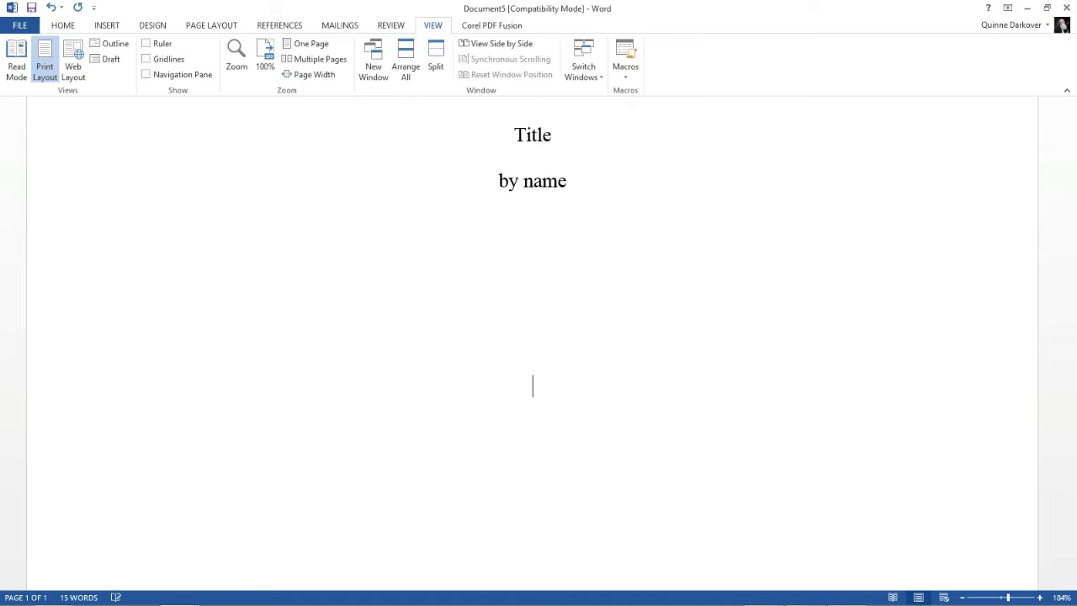
pyautogui.press('Return')
pyautogui.press('Return')
pyautogui.press('Return')
pyautogui.press('Return')
pyautogui.press('Return')
pyautogui.press('Return')
pyautogui.press('Return')
pyautogui.press('Return')
pyautogui.press('Return')
pyautogui.press('Return')
pyautogui.press('Return')
pyautogui.press('Return')
pyautogui.press('Return')
pyautogui.press('Return')
pyautogui.press('Return')
pyautogui.press('Return')
pyautogui.press('Return')
pyautogui.press('Return')
pyautogui.press('Return')
pyautogui.press('Return')
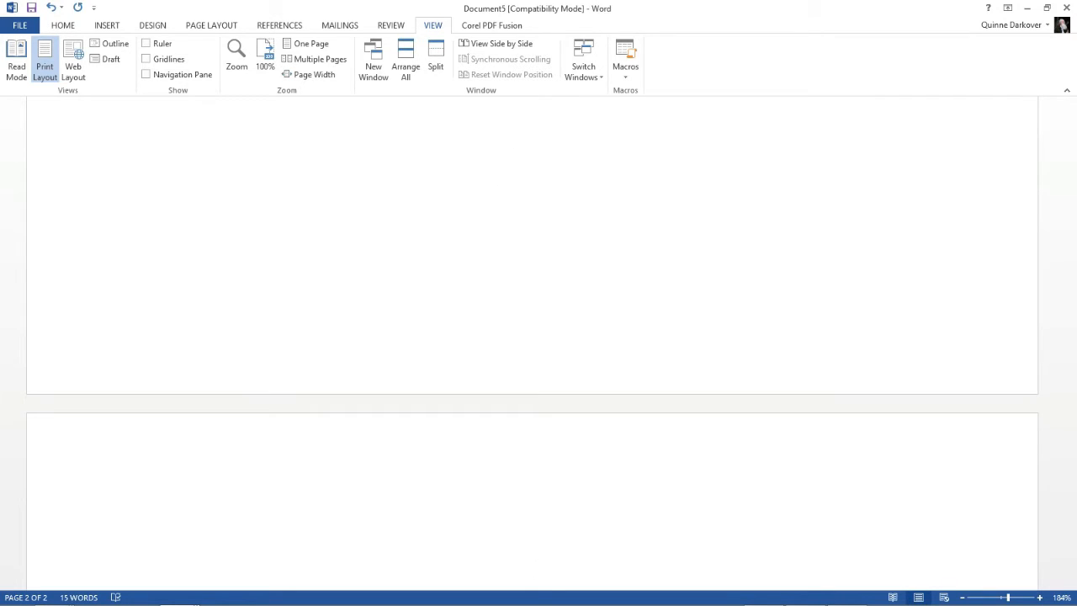
# Delete the blank lines that spill onto the second page and insert a Next Page section break after the title page.
pyautogui.press('BackSpace')
pyautogui.press('BackSpace')
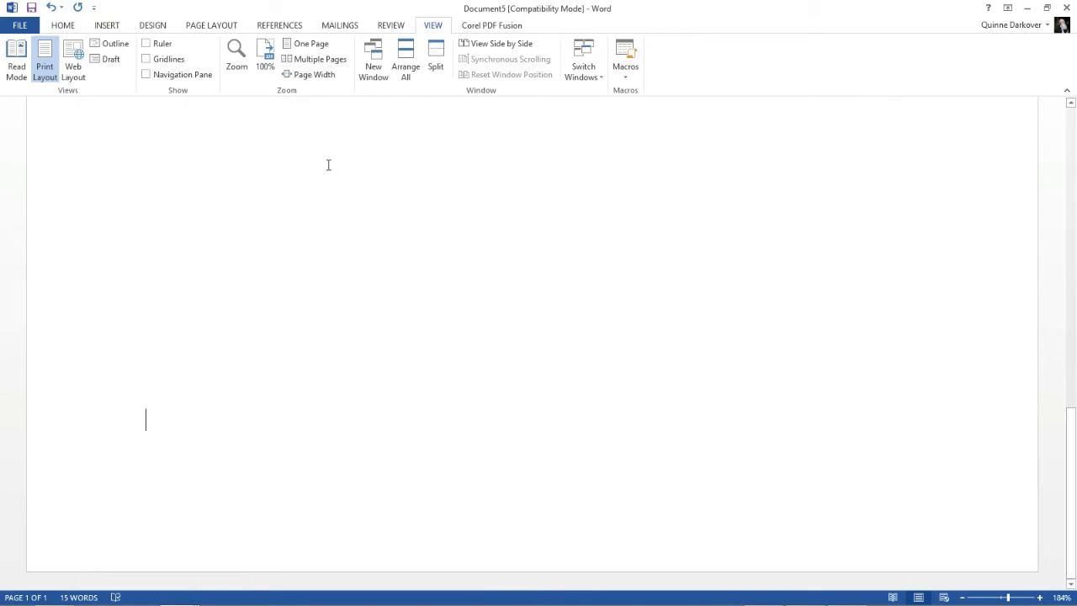
pyautogui.click(224, 29)
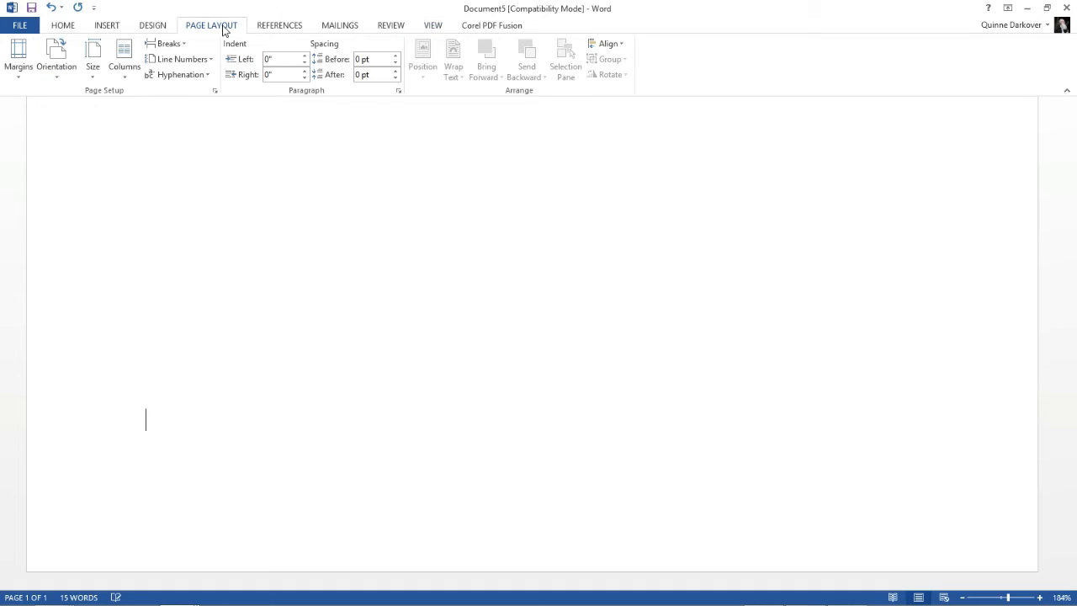
pyautogui.click(179, 45)
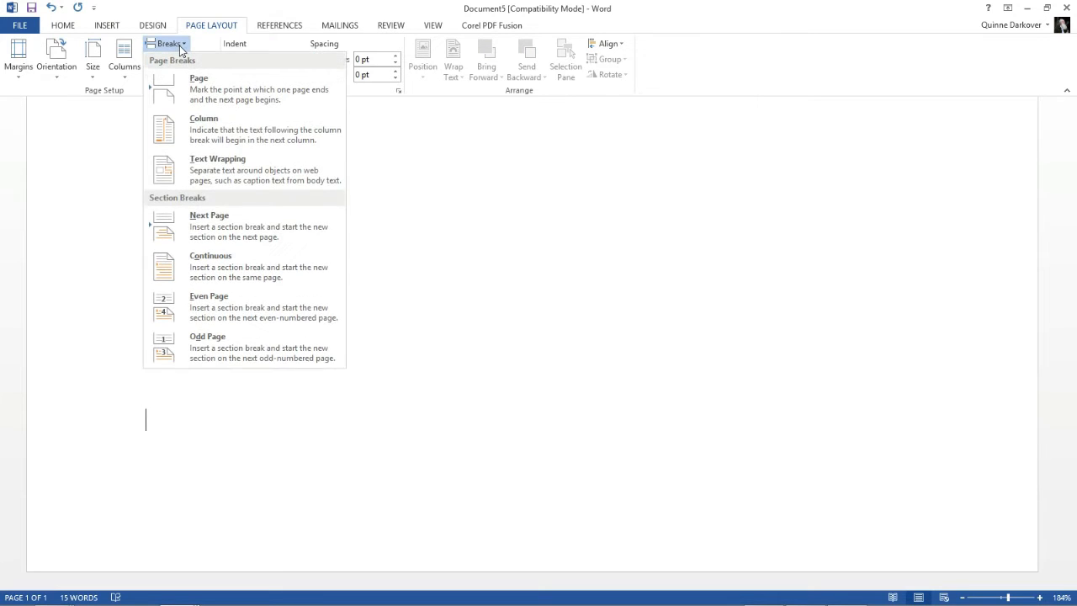
pyautogui.click(282, 235)
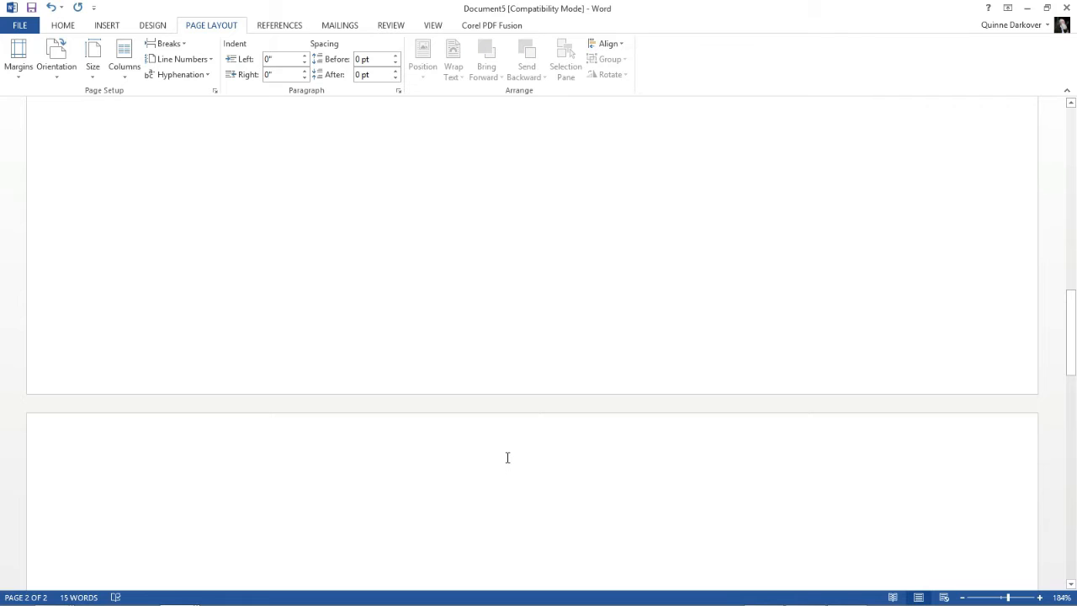
# Open the header and footer areas for editing and enter "About 83.550" in the title page's footer.
pyautogui.scroll(8, 508, 457)
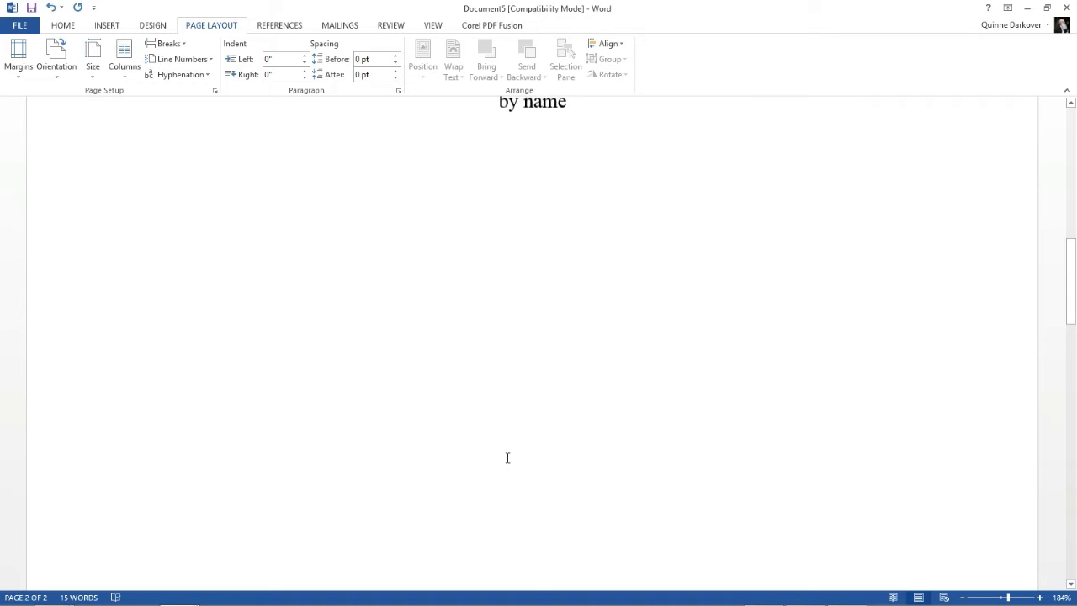
pyautogui.scroll(5, 508, 457)
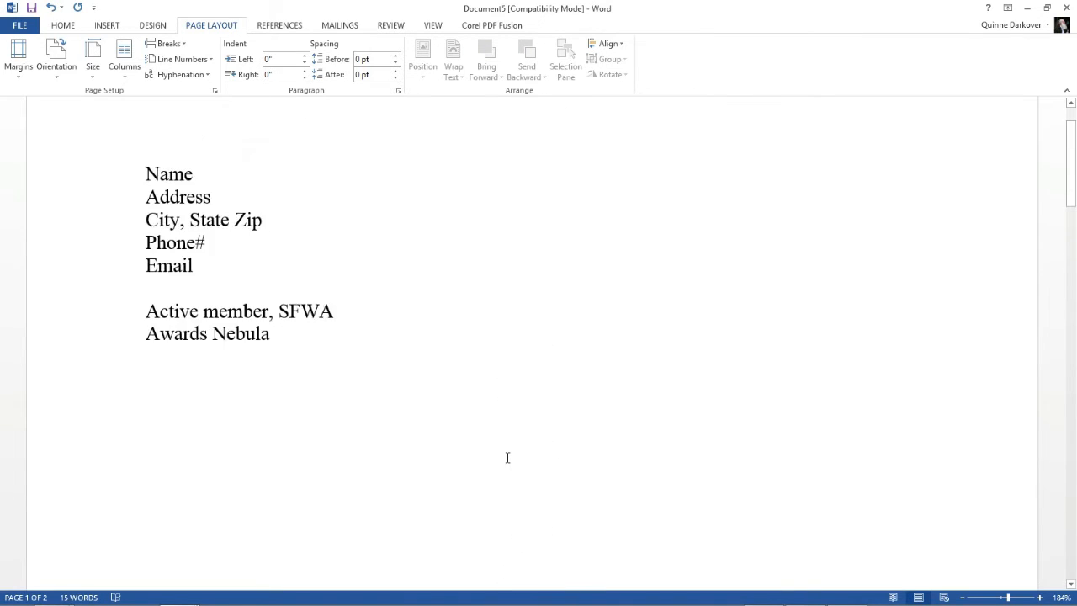
pyautogui.scroll(-6, 508, 457)
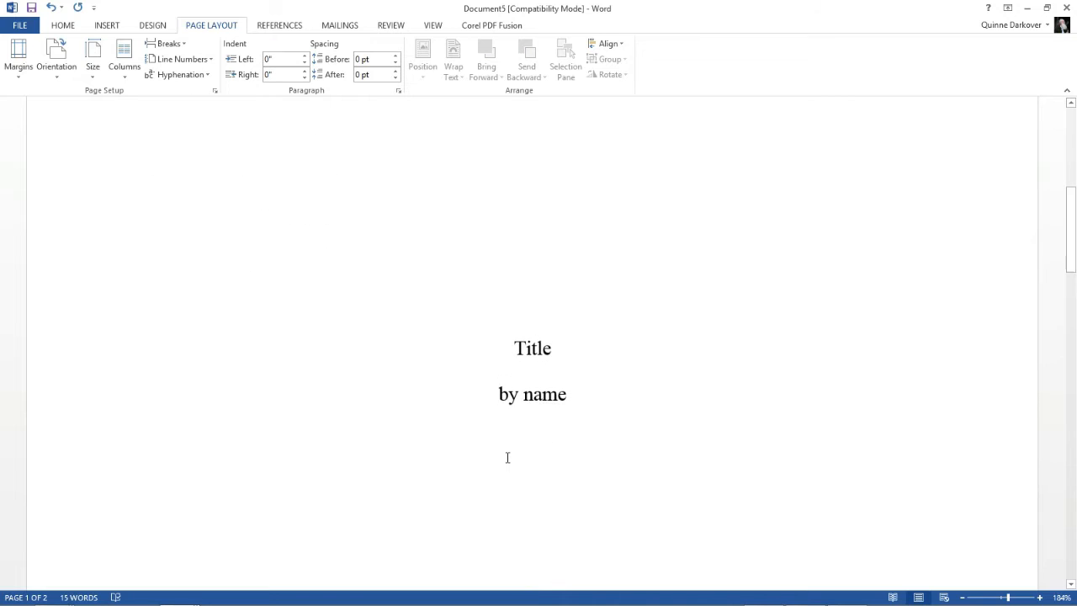
pyautogui.scroll(-3, 507, 457)
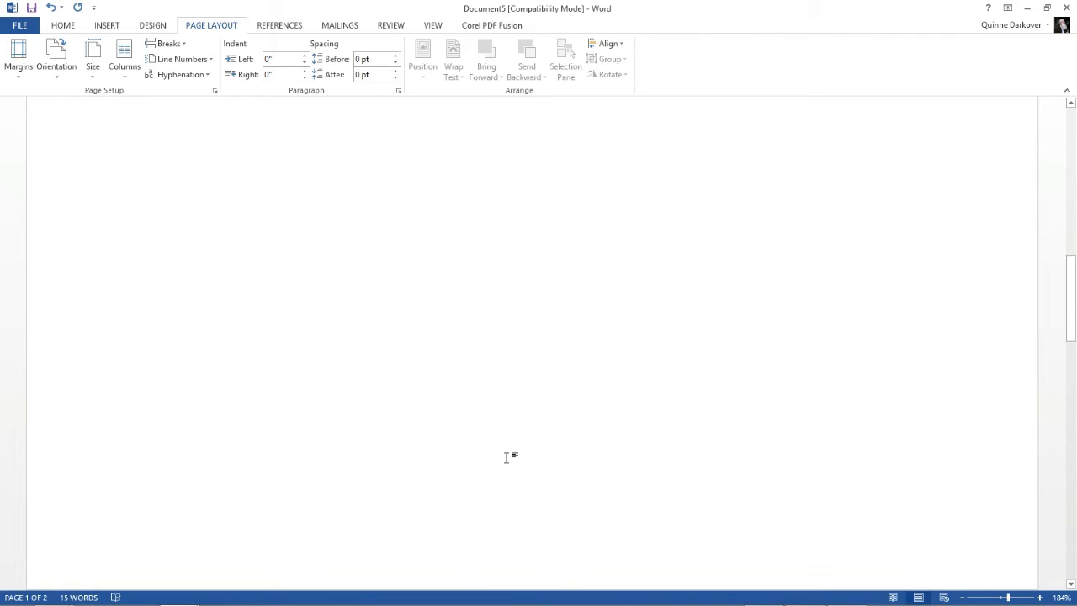
pyautogui.scroll(8, 507, 456)
pyautogui.scroll(2, 507, 456)
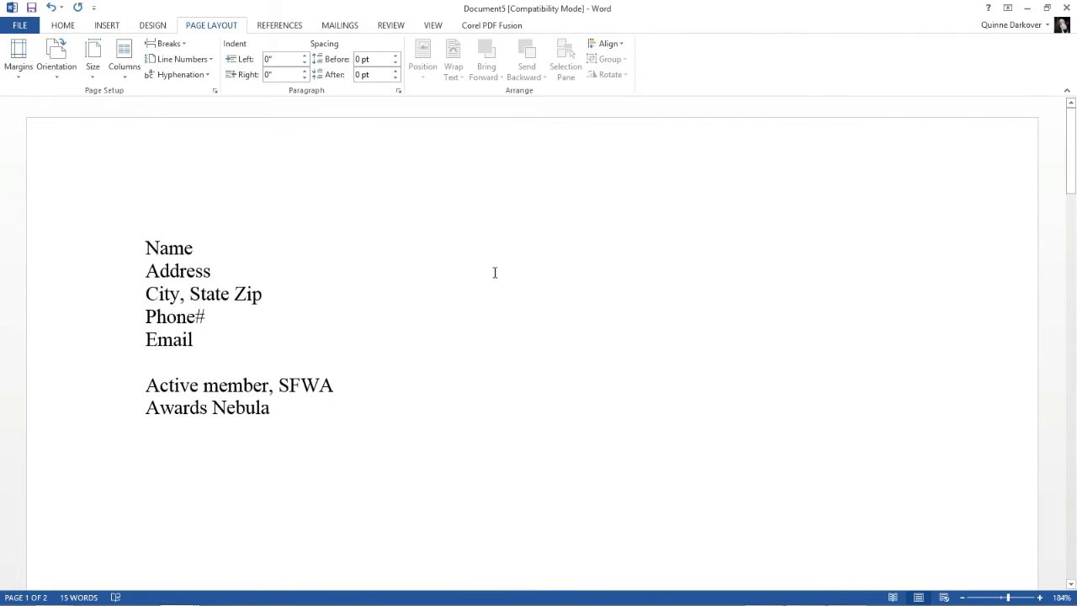
pyautogui.doubleClick(504, 163)
pyautogui.scroll(-3, 546, 401)
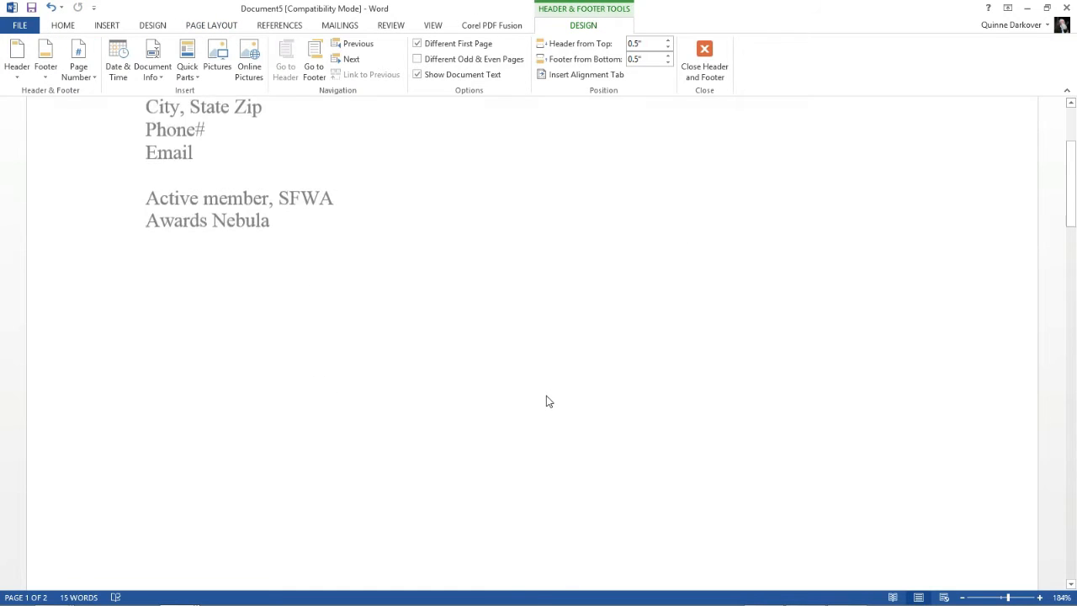
pyautogui.scroll(-3, 546, 401)
pyautogui.scroll(6, 547, 401)
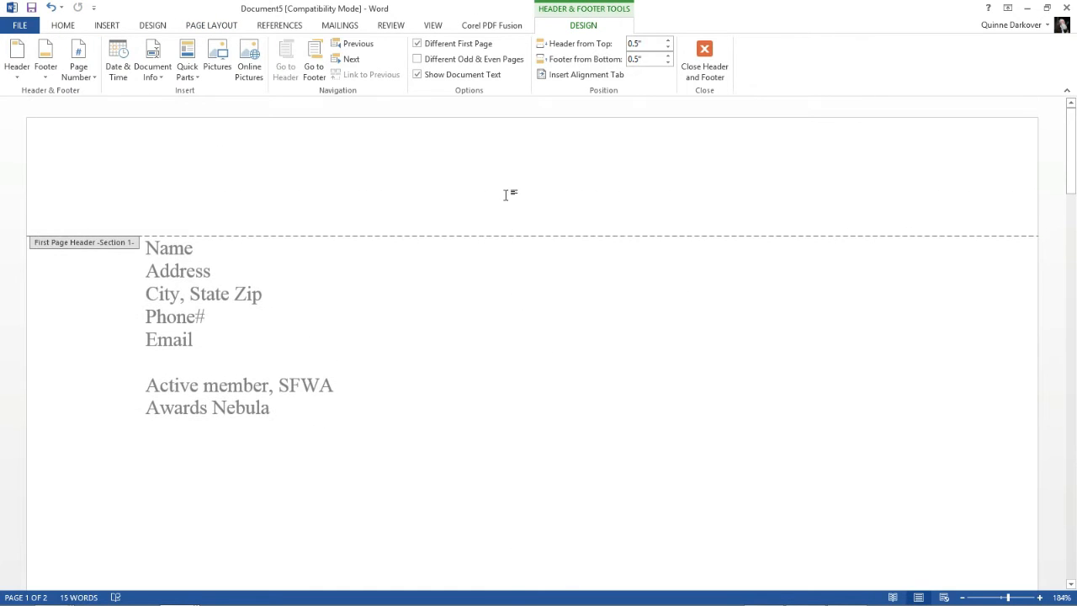
pyautogui.scroll(-20, 524, 413)
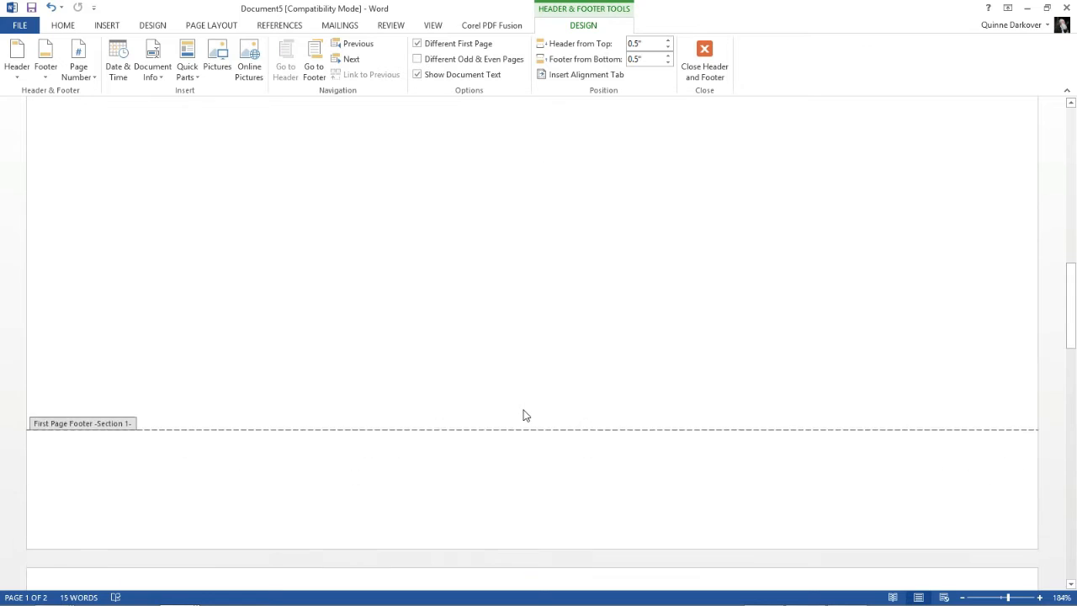
pyautogui.scroll(-2, 522, 414)
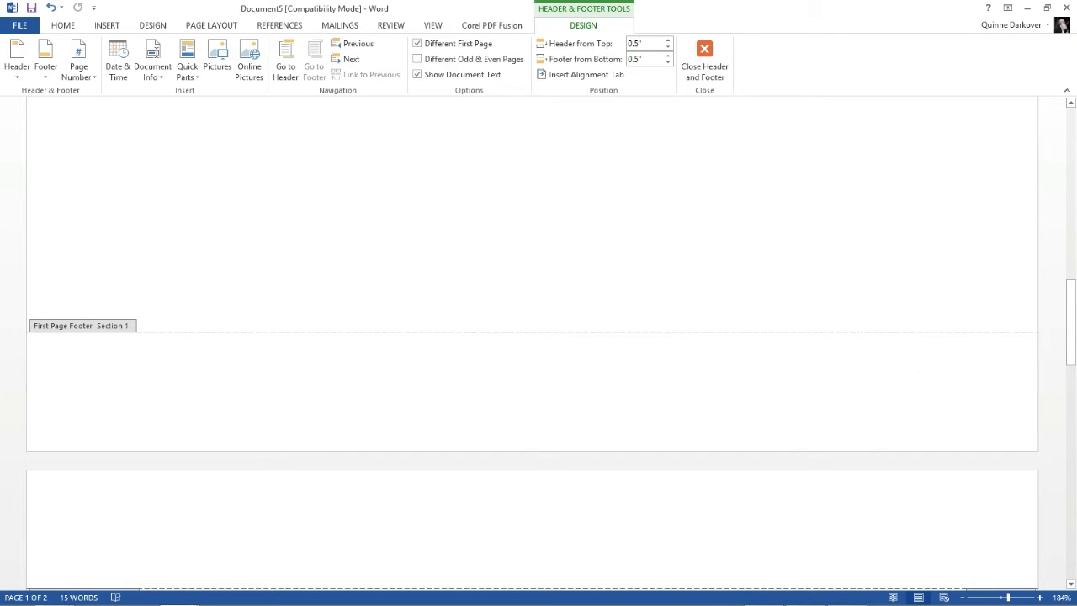
pyautogui.write('about')
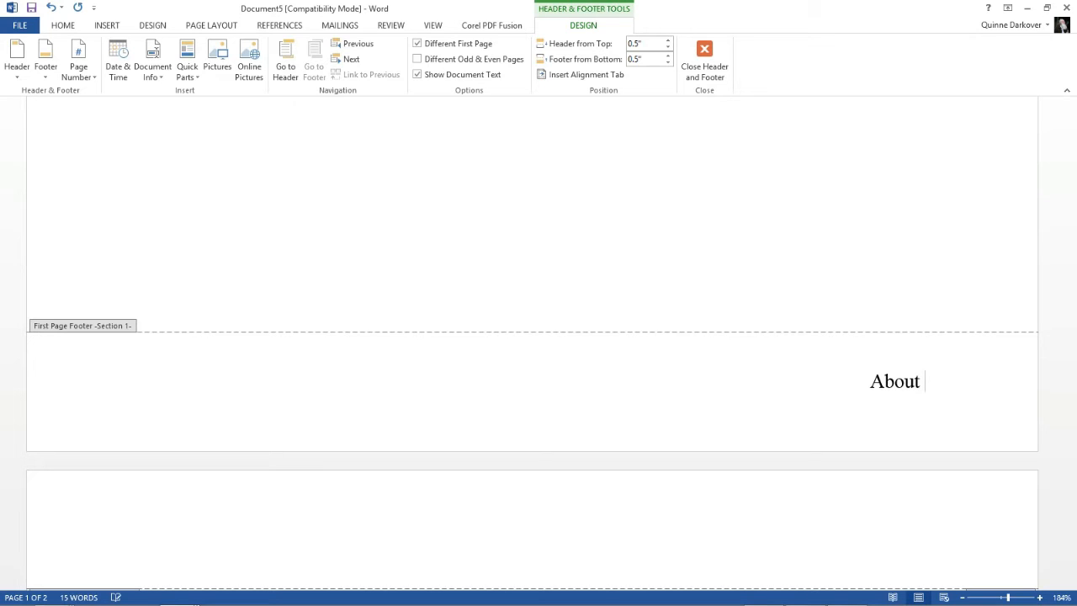
pyautogui.write(' 83.')
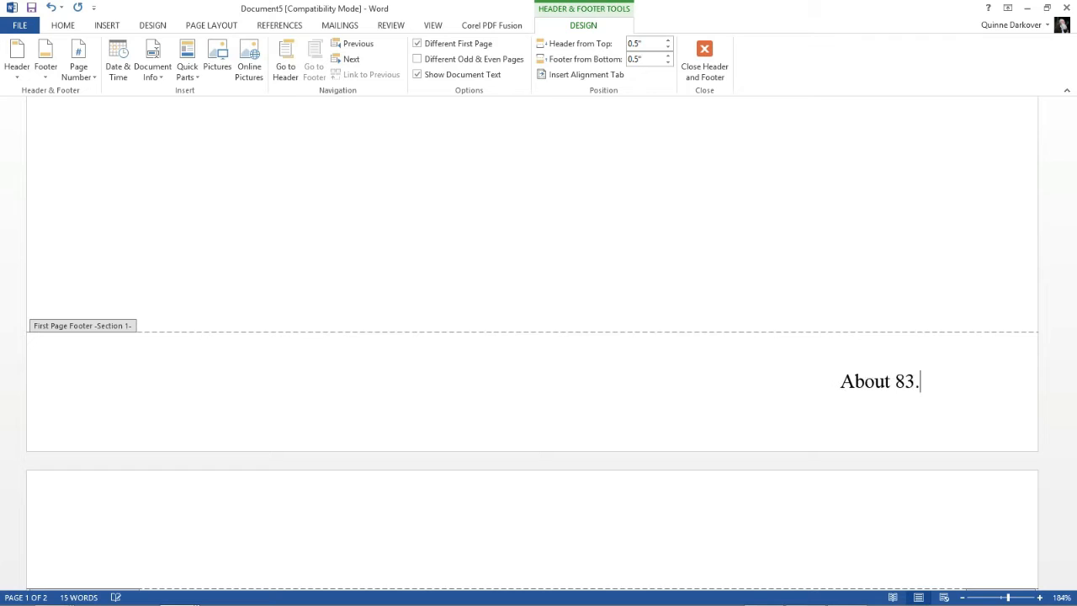
pyautogui.write('550')
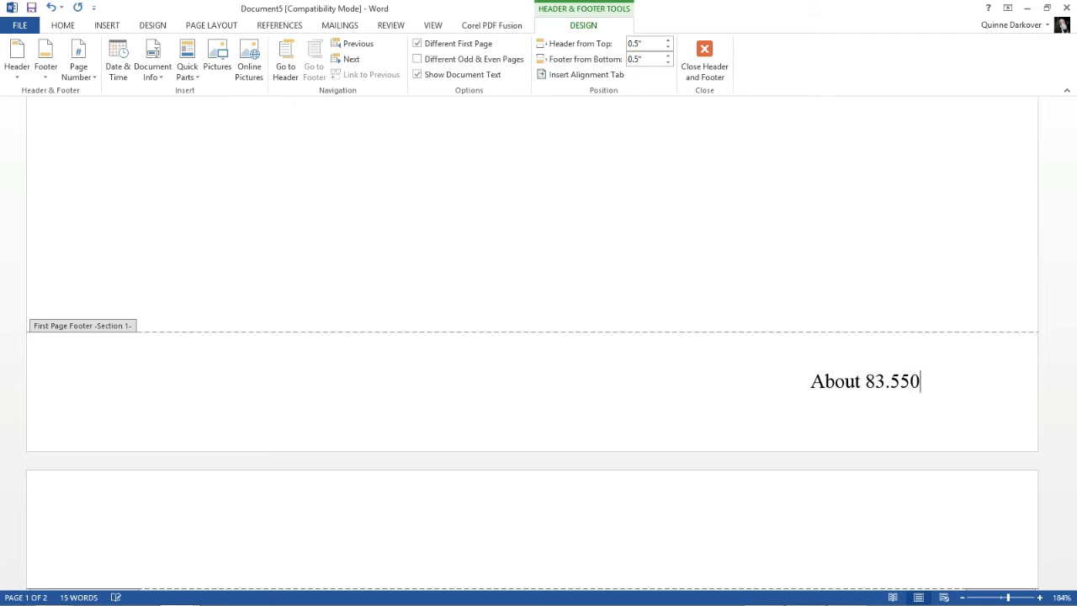
# Correct the title page's footer text to "about 83,550", using a comma in the number and a lowercase a.
pyautogui.press('BackSpace')
pyautogui.press('BackSpace')
pyautogui.press('BackSpace')
pyautogui.press('BackSpace')
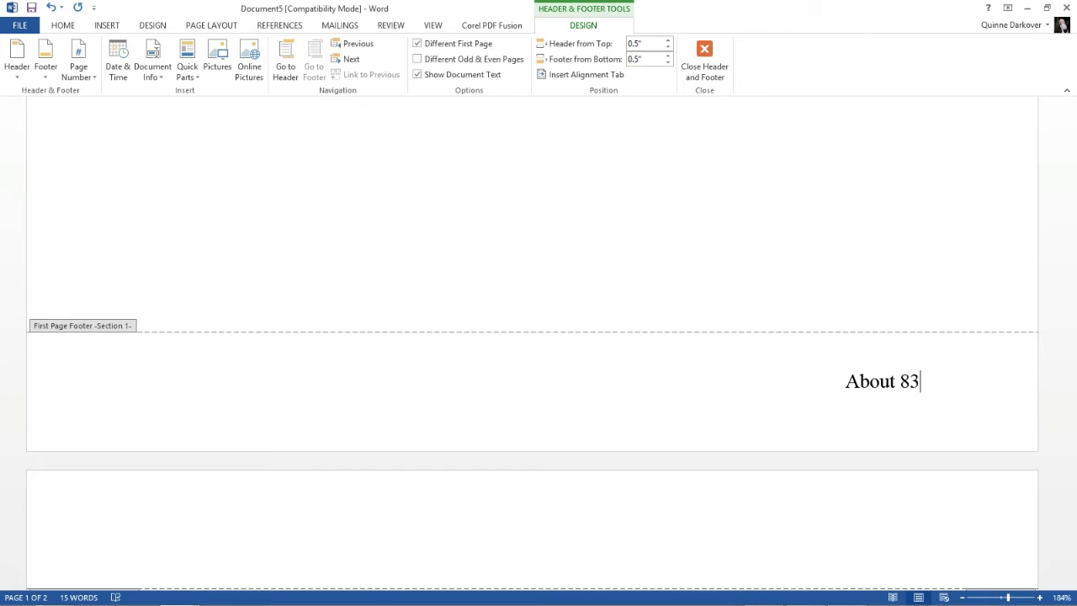
pyautogui.write(',')
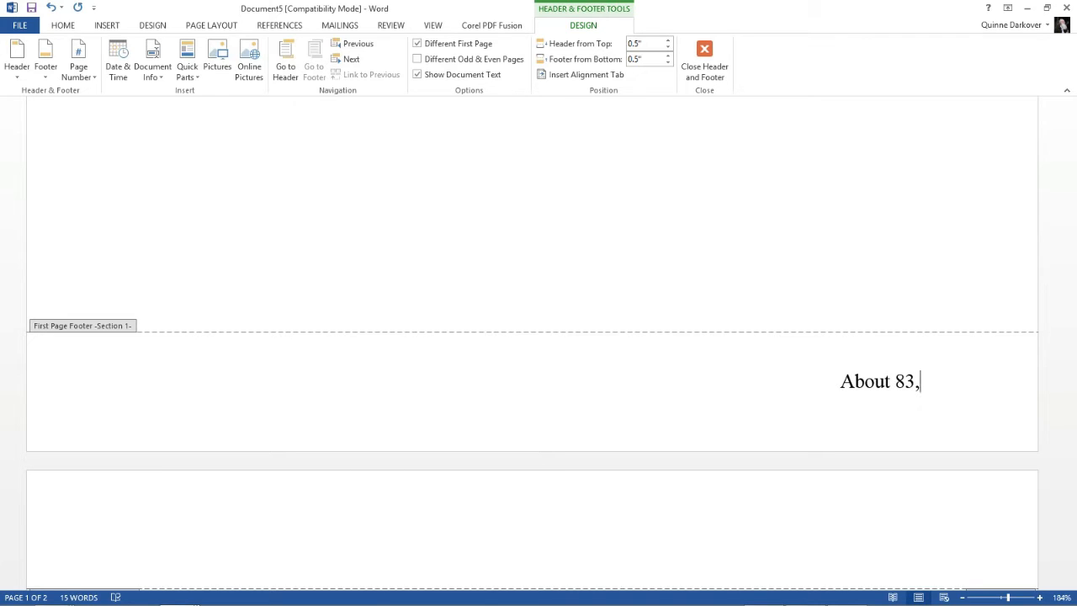
pyautogui.write('550')
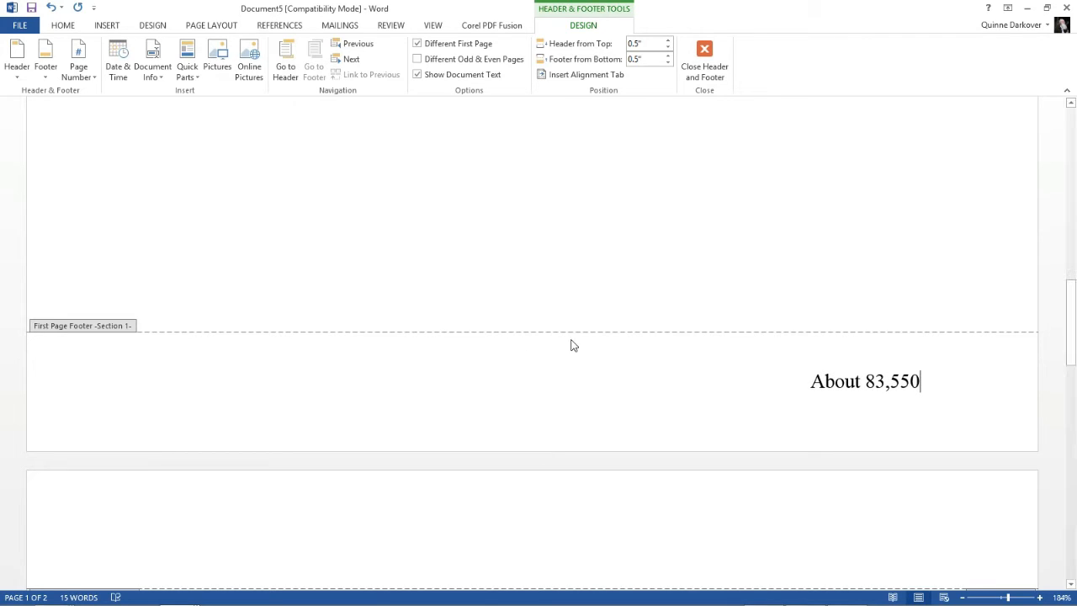
pyautogui.moveTo(826, 382); pyautogui.dragTo(808, 388)
pyautogui.write('a')
# Unlink the second section's first-page footer from the previous section.
pyautogui.scroll(-3, 647, 342)
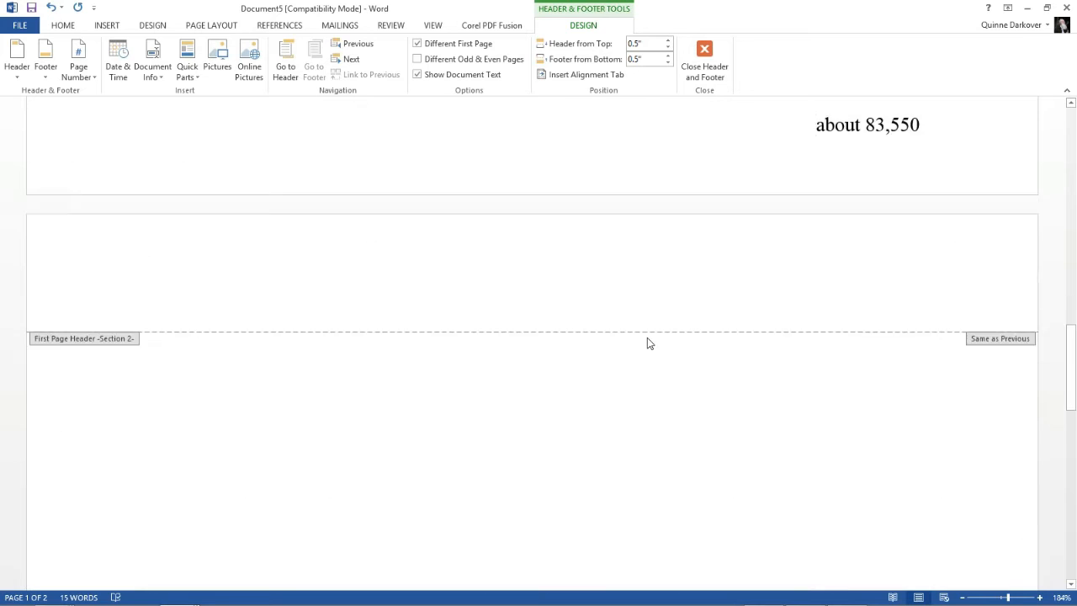
pyautogui.scroll(-15, 647, 340)
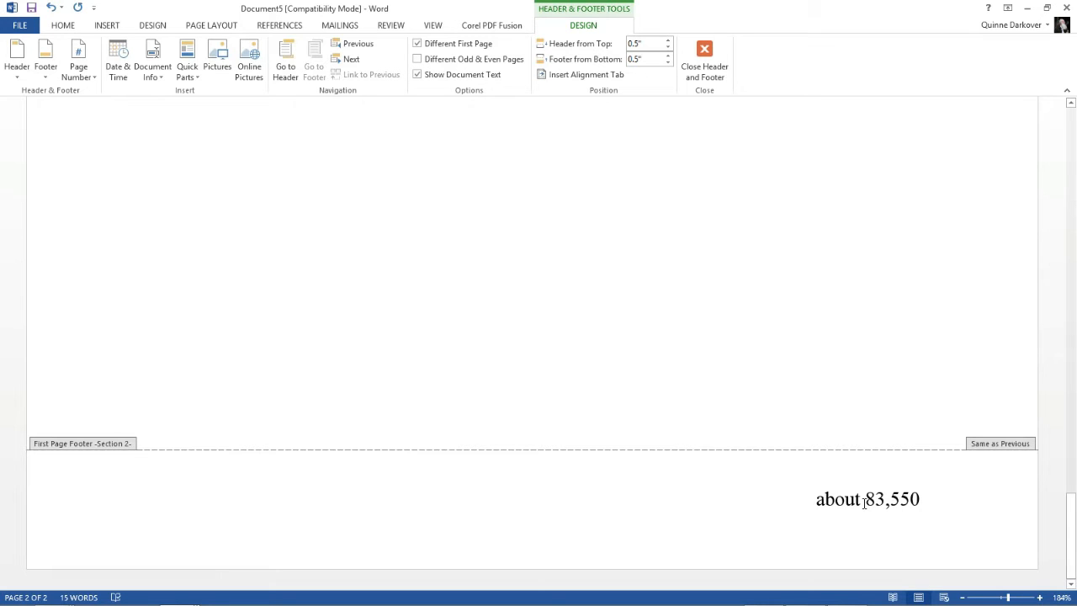
pyautogui.scroll(15, 735, 381)
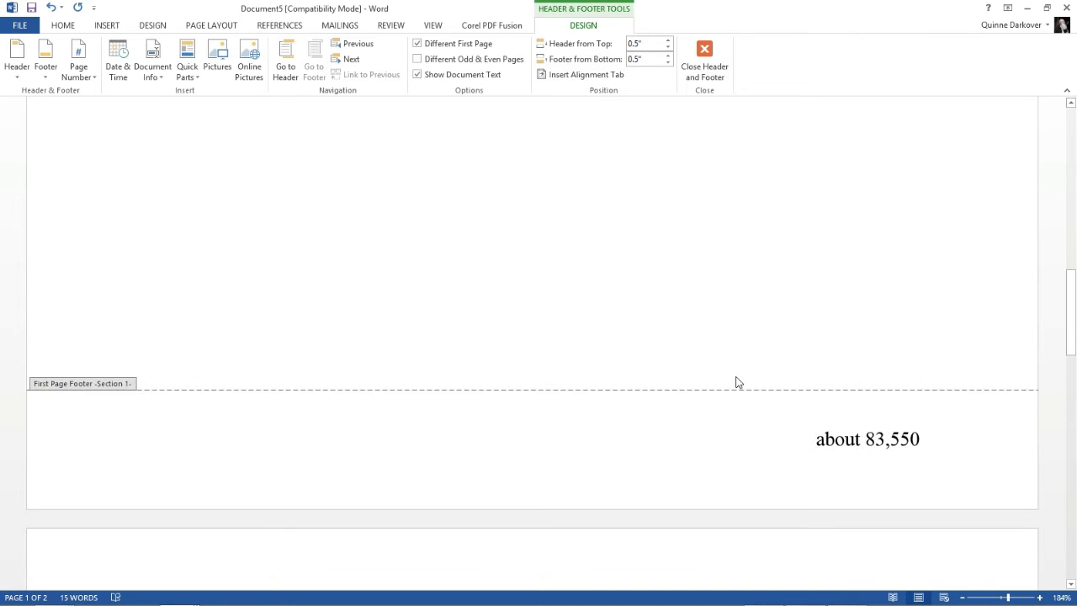
pyautogui.scroll(-6, 729, 330)
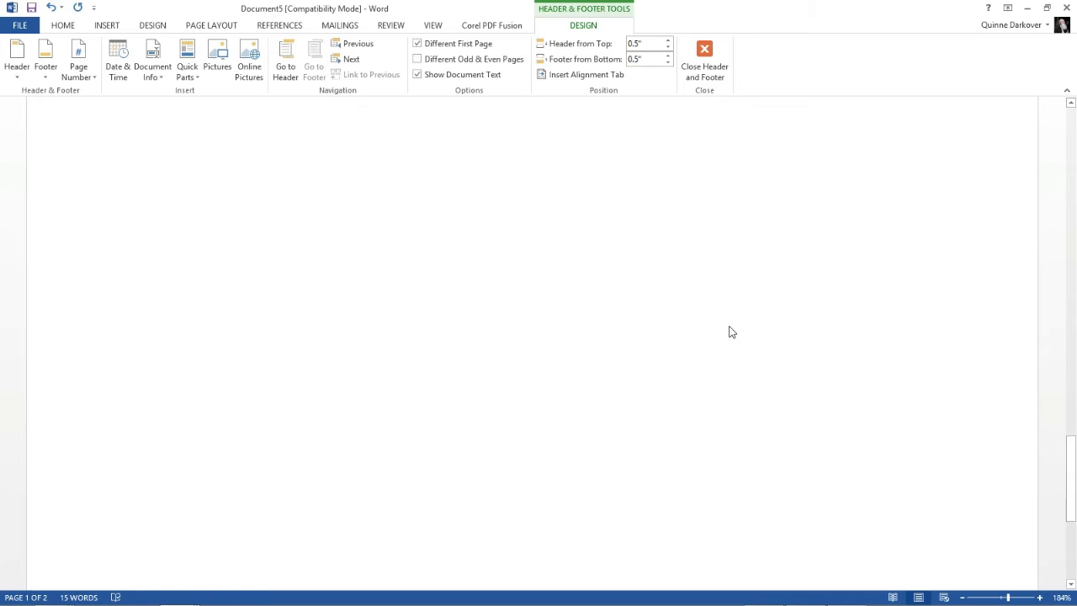
pyautogui.scroll(-3, 730, 331)
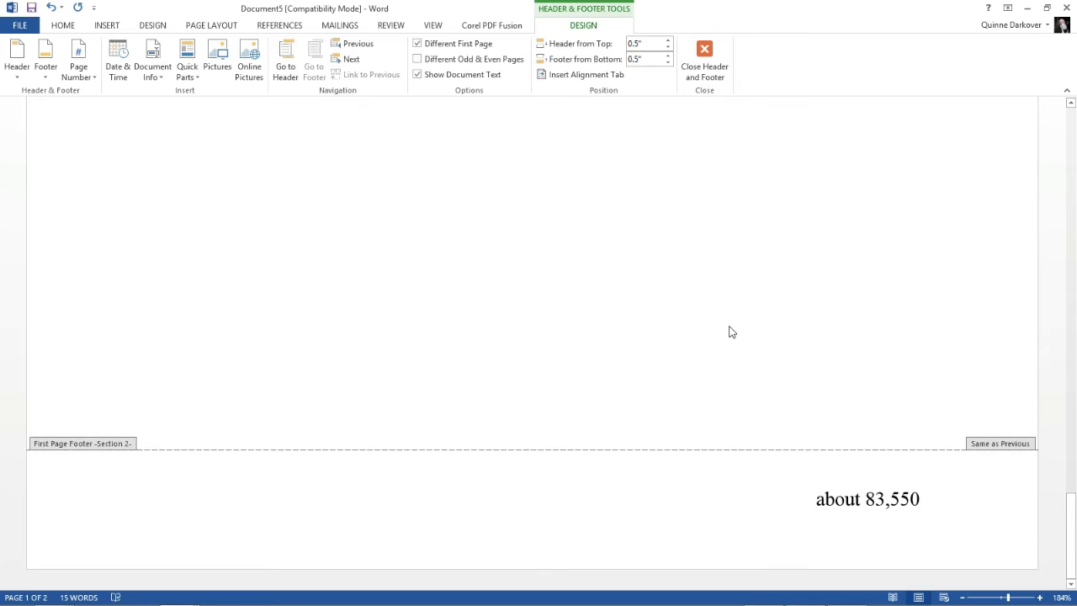
pyautogui.click(844, 502)
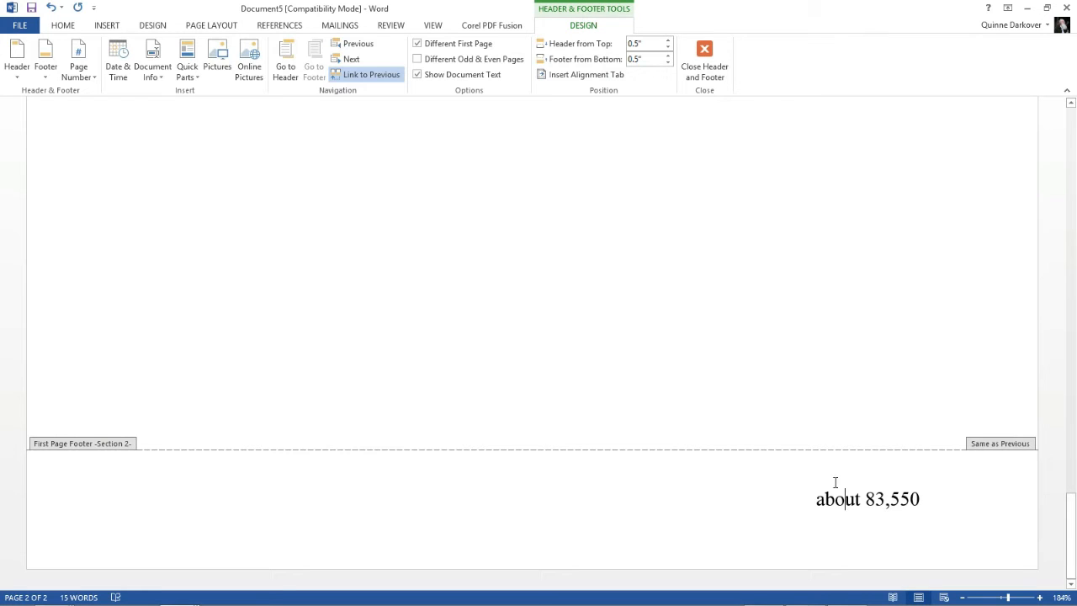
pyautogui.click(378, 77)
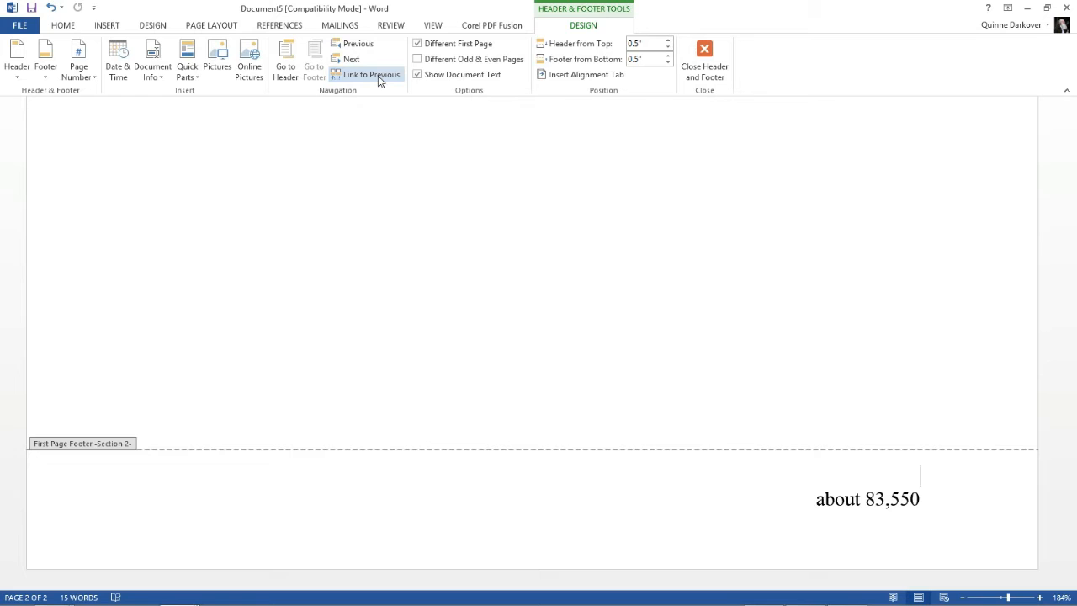
pyautogui.click(379, 77)
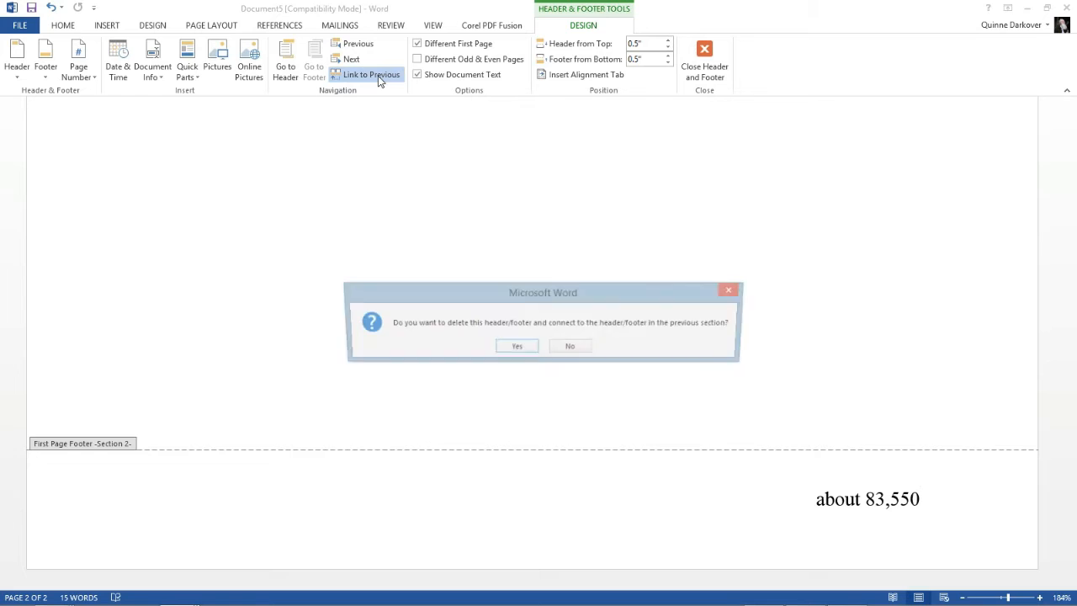
pyautogui.click(562, 345)
# Delete "about 83,550" from the second section's footer and return to editing the document body.
pyautogui.moveTo(927, 500); pyautogui.dragTo(761, 499)
pyautogui.press('BackSpace')
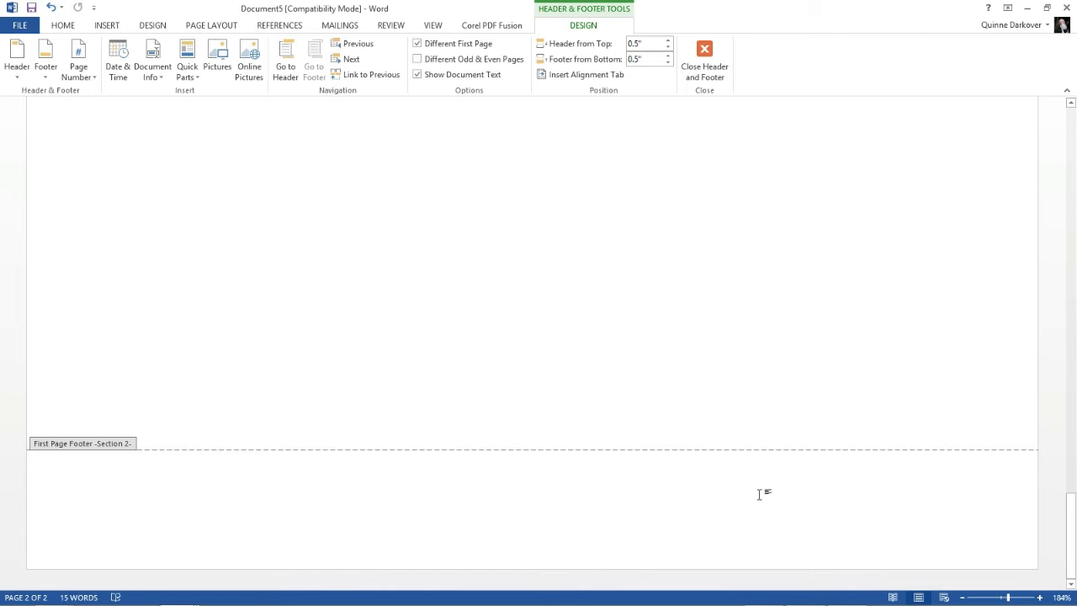
pyautogui.scroll(2, 761, 500)
pyautogui.scroll(5, 761, 500)
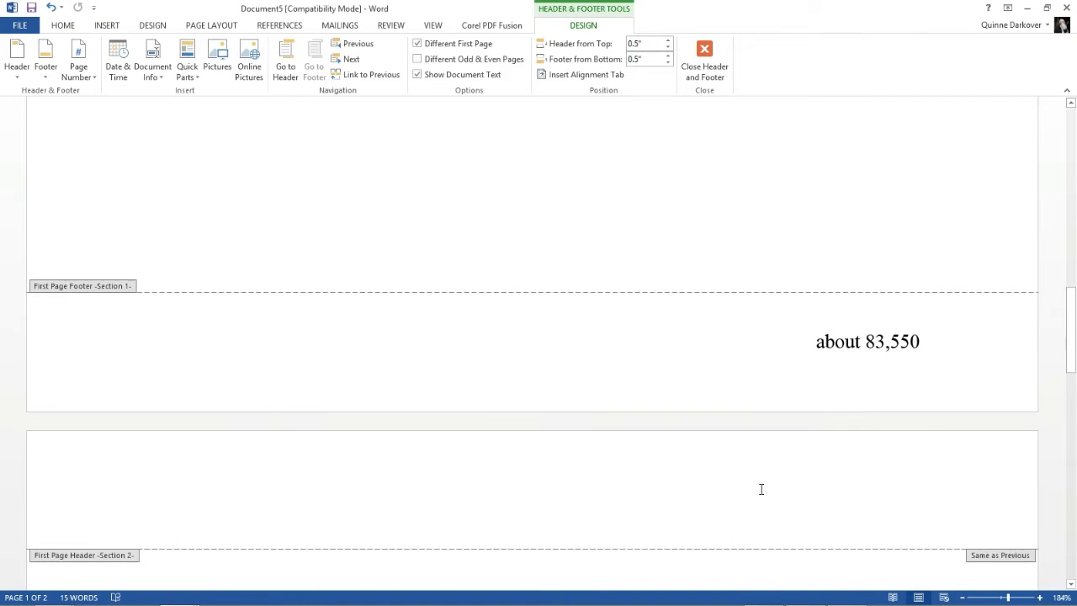
pyautogui.scroll(-10, 649, 478)
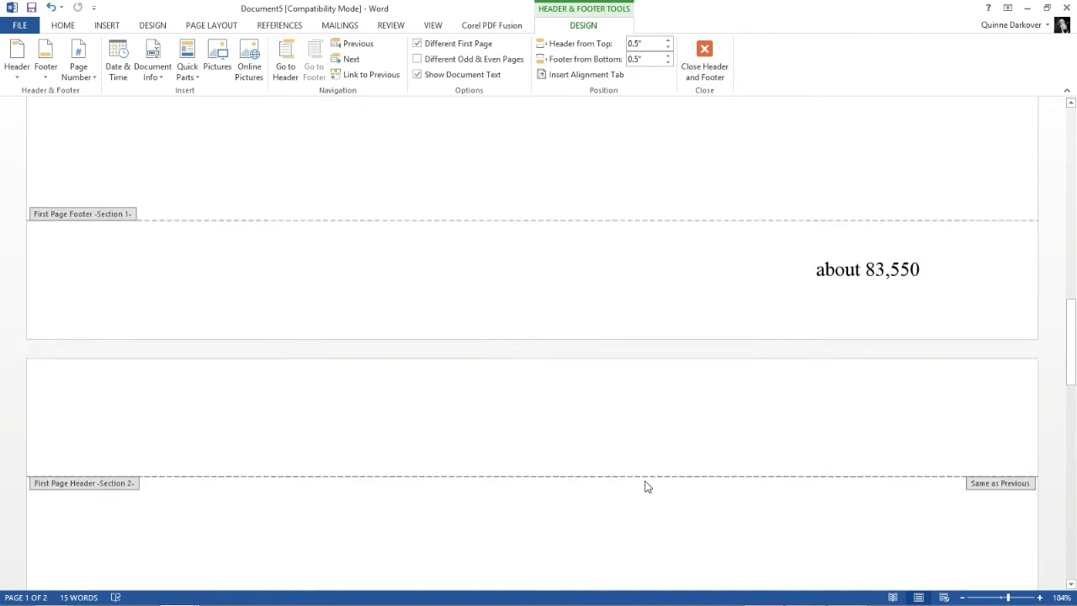
pyautogui.click(843, 497)
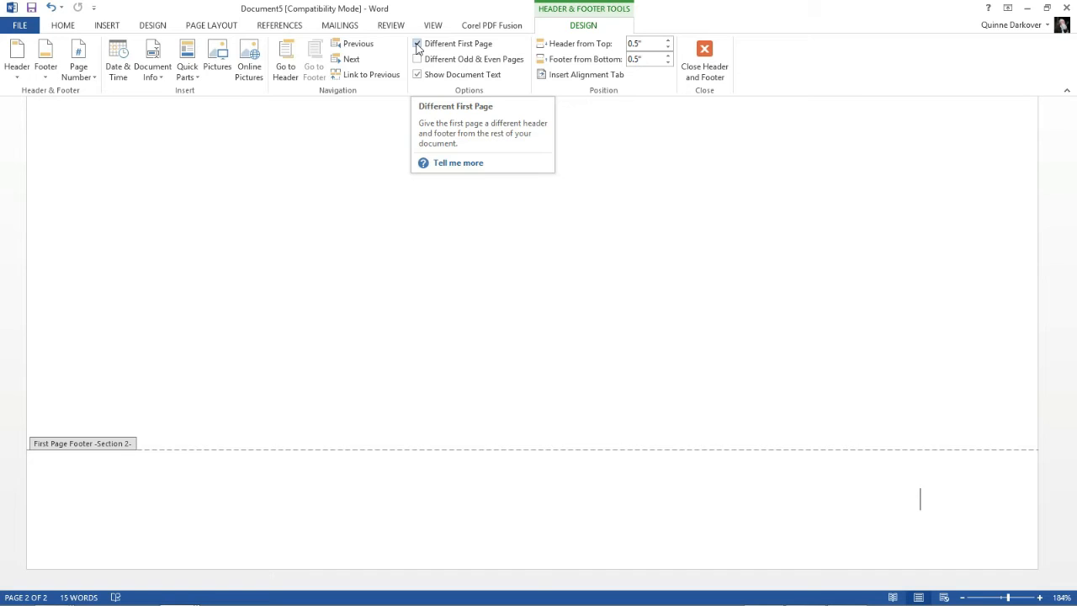
pyautogui.doubleClick(466, 261)
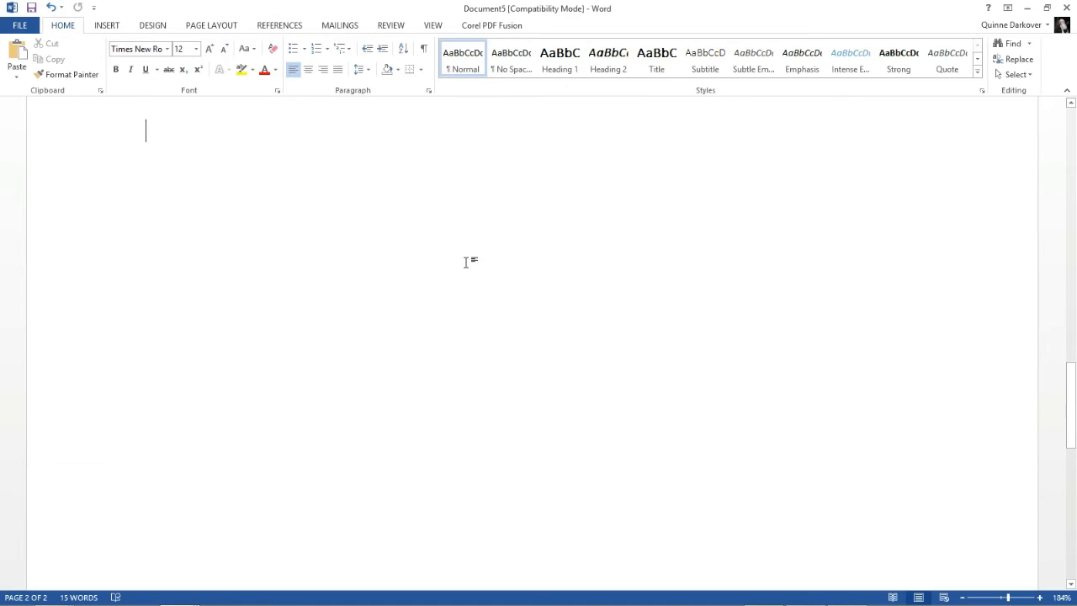
pyautogui.scroll(4, 467, 265)
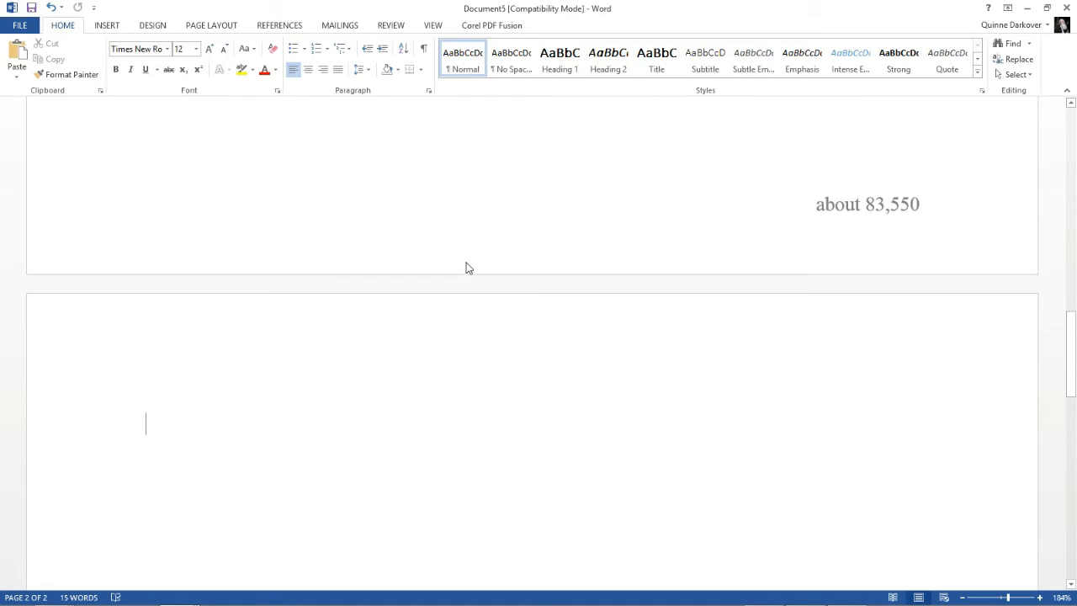
pyautogui.scroll(8, 468, 265)
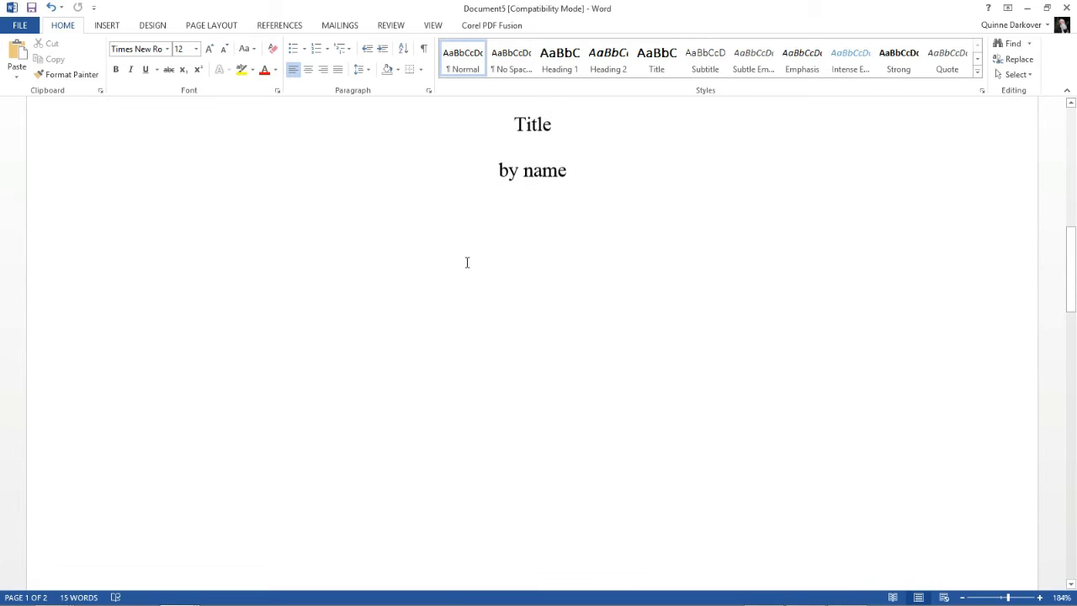
pyautogui.scroll(1, 466, 262)
pyautogui.scroll(4, 467, 262)
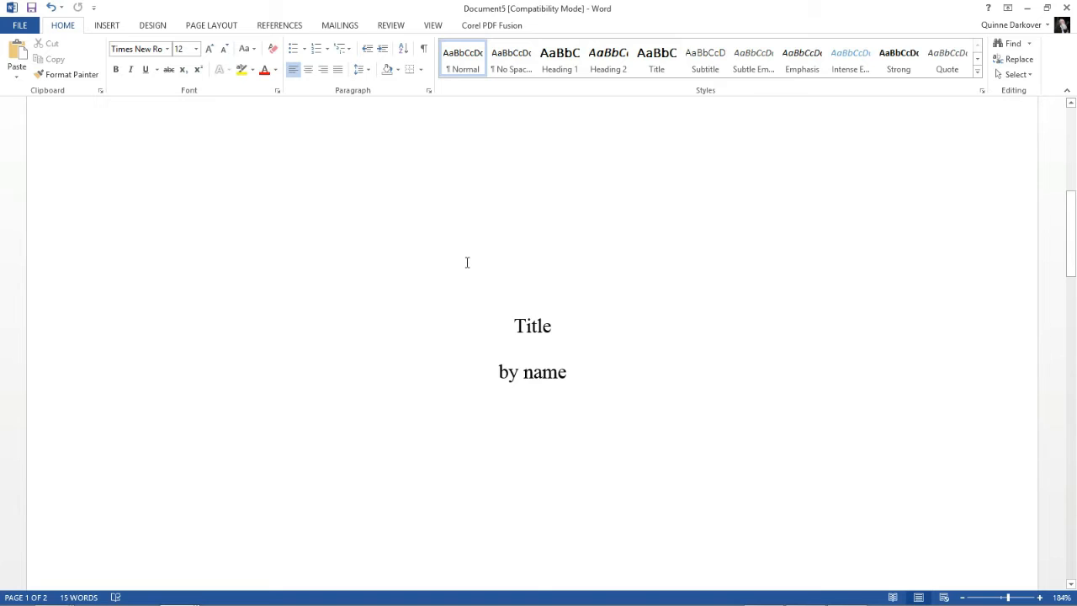
# Open the second section's first-page header for editing and enter the right-aligned text "Name / Pathfinder /".
pyautogui.scroll(-20, 466, 263)
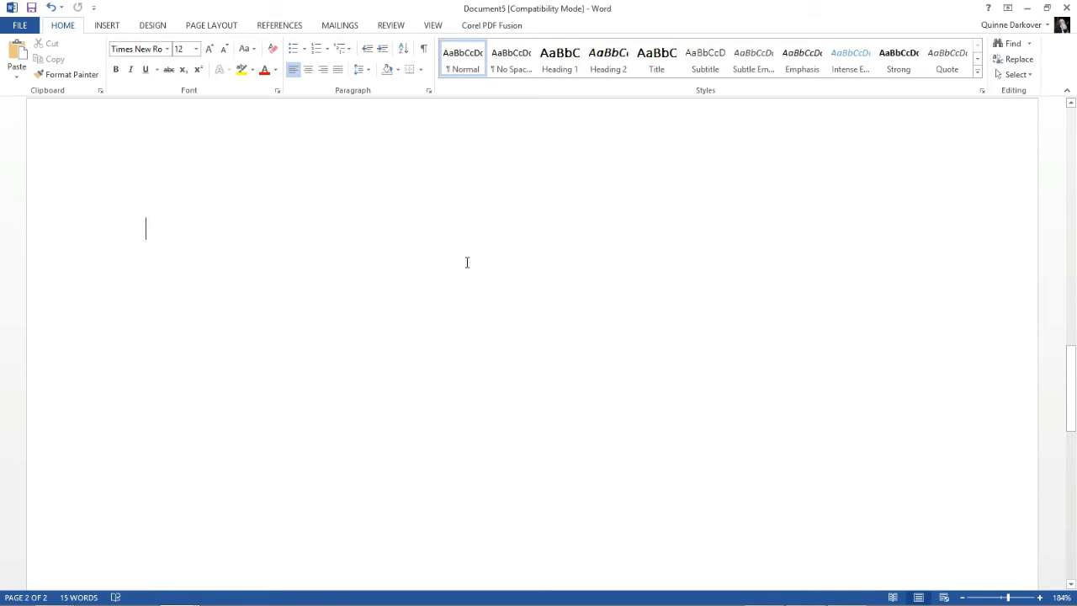
pyautogui.scroll(2, 467, 262)
pyautogui.doubleClick(476, 242)
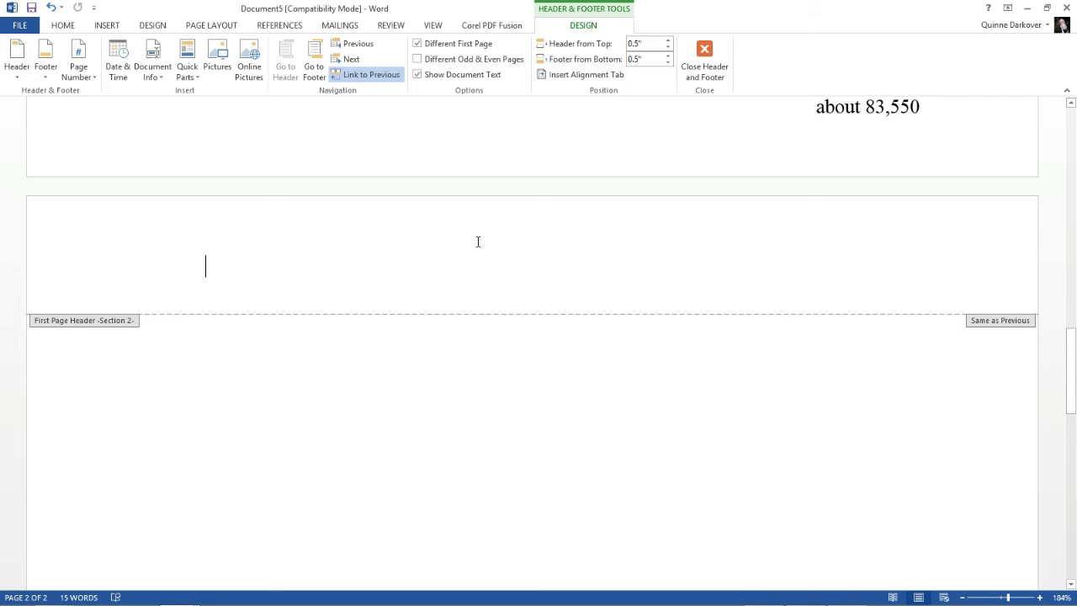
pyautogui.click(68, 28)
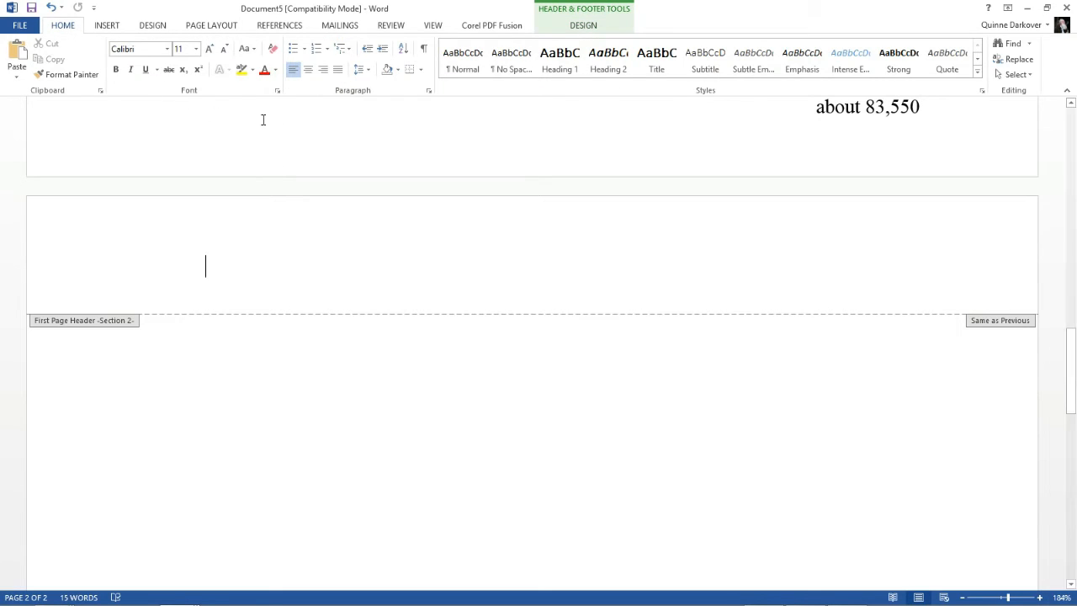
pyautogui.click(324, 70)
pyautogui.write('Name ')
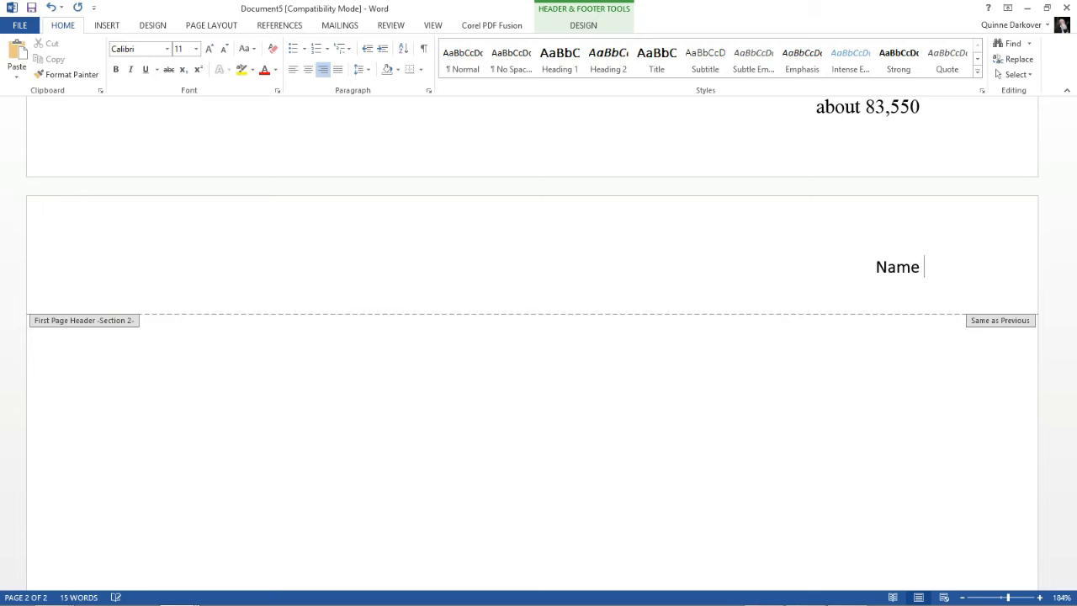
pyautogui.write('/ Pathfi')
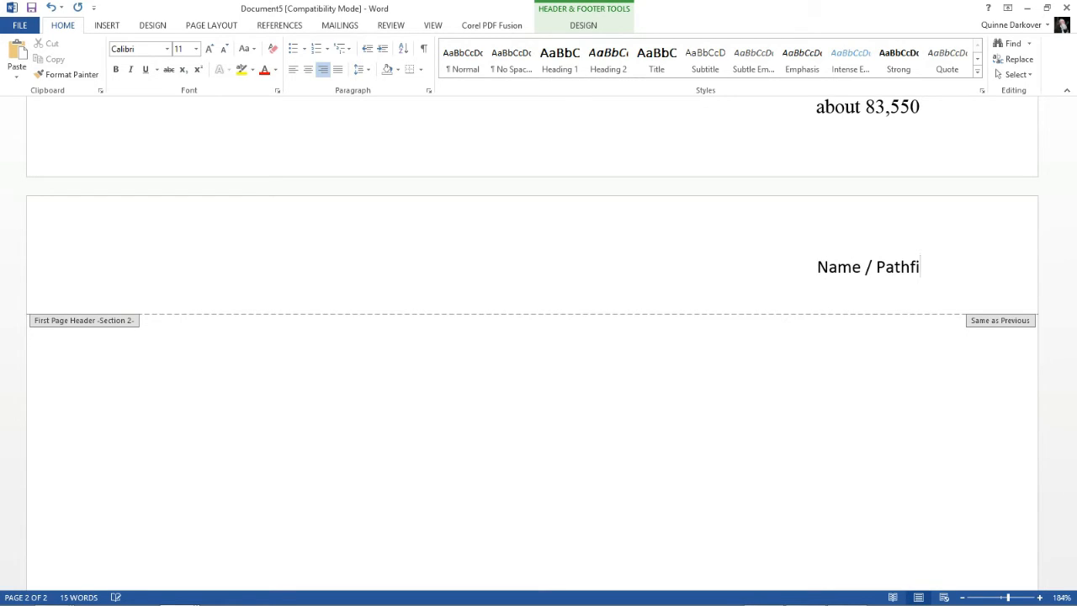
pyautogui.write('nde')
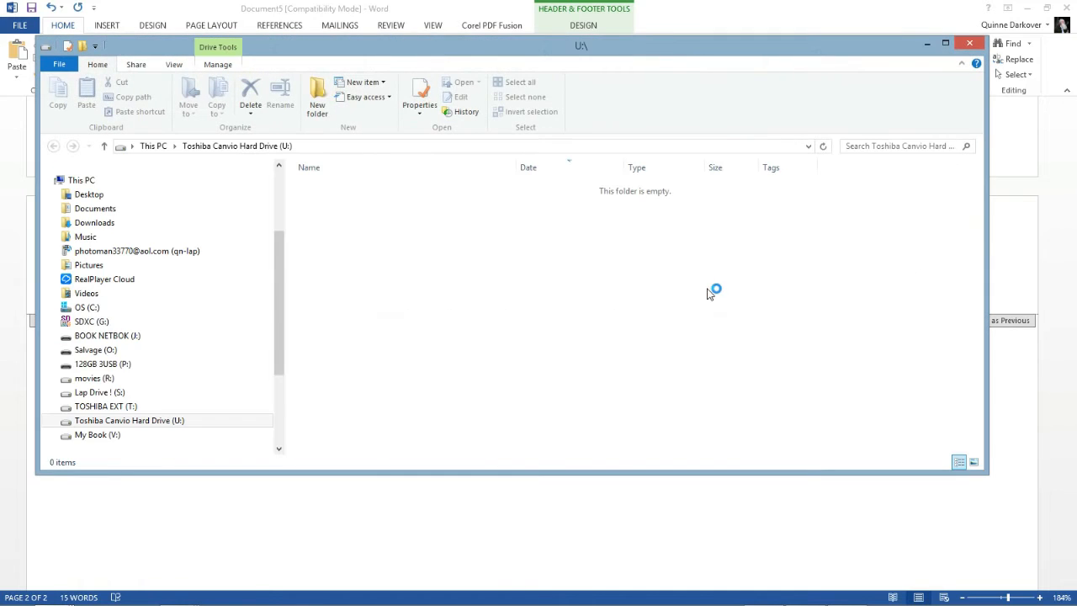
pyautogui.click(969, 43)
pyautogui.write('r')
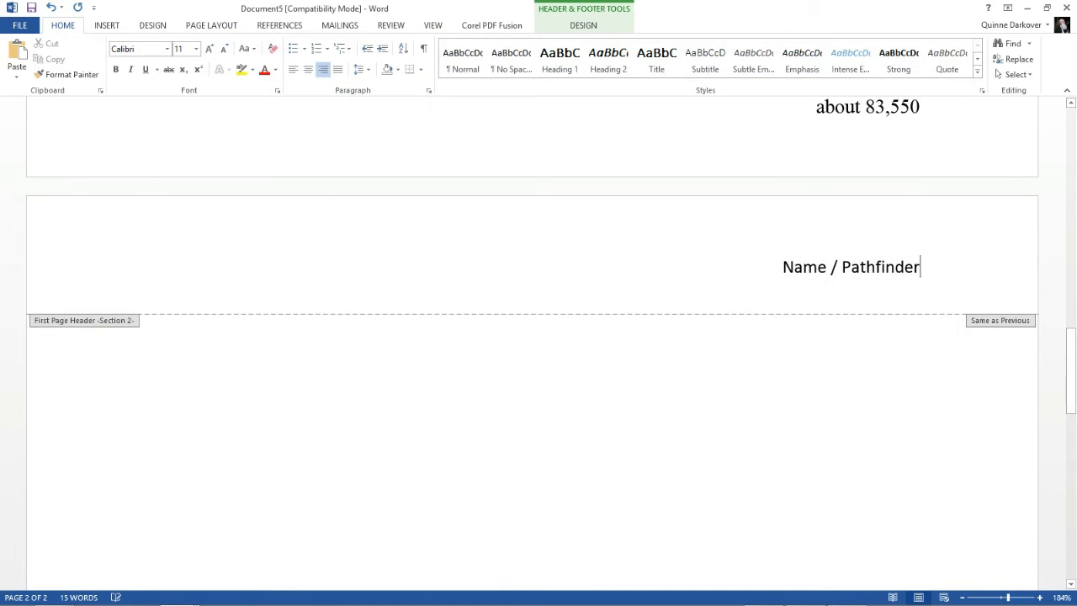
pyautogui.write(' /')
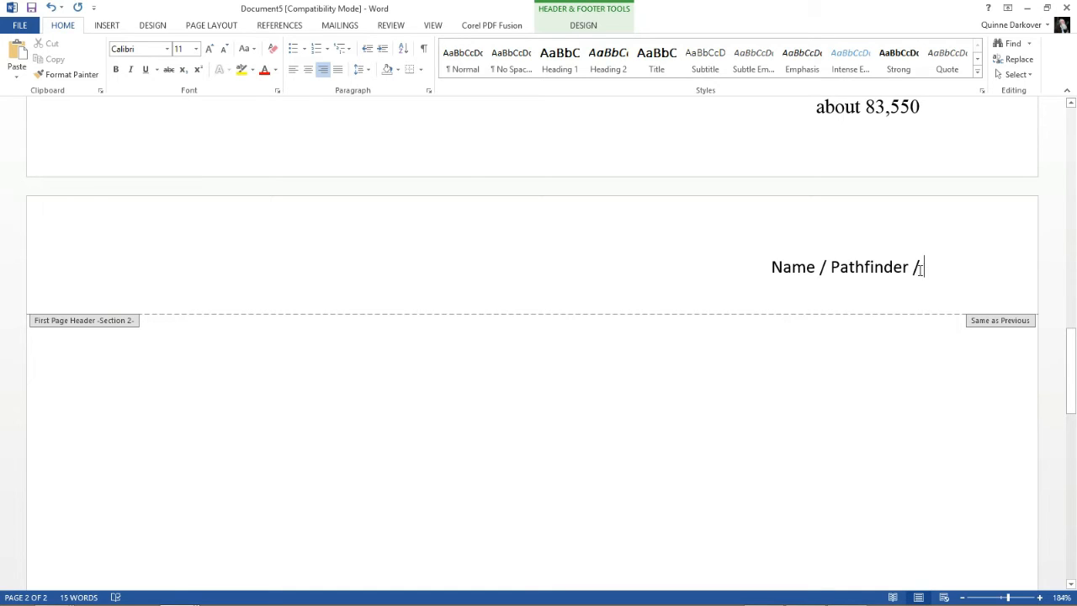
# Format the header text "Name / Pathfinder /" in Times New Roman, size 12.
pyautogui.moveTo(760, 260); pyautogui.dragTo(975, 267)
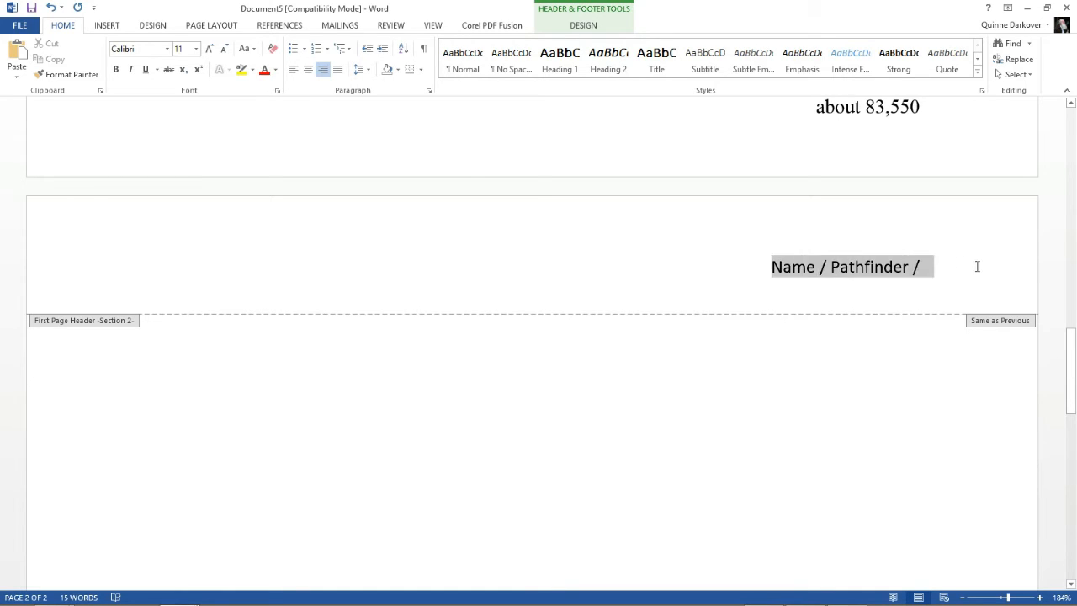
pyautogui.click(168, 49)
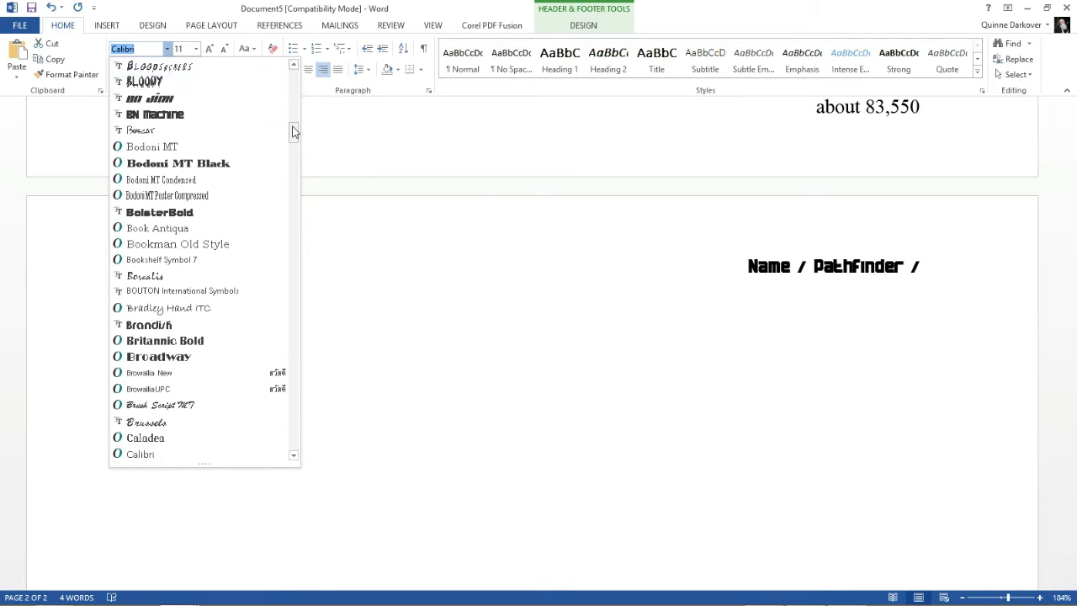
pyautogui.moveTo(293, 130); pyautogui.dragTo(293, 74)
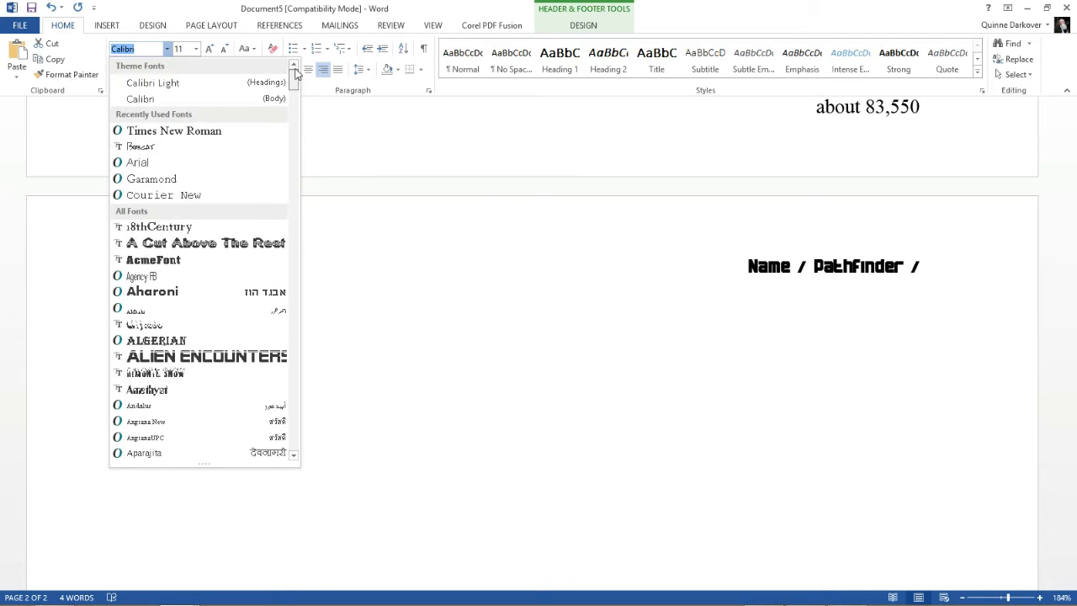
pyautogui.click(223, 132)
pyautogui.click(196, 49)
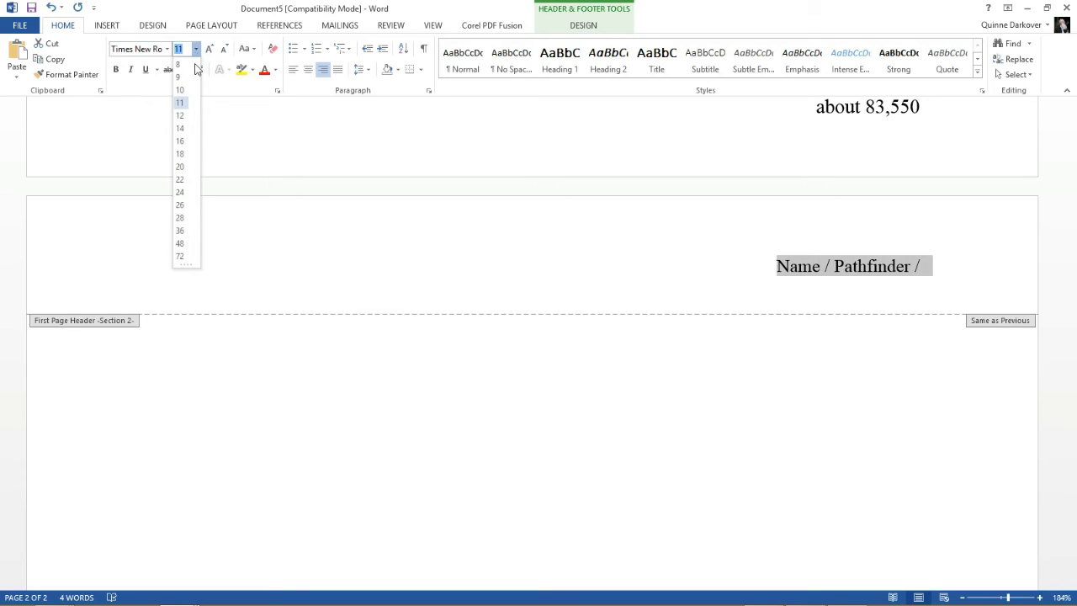
pyautogui.click(180, 115)
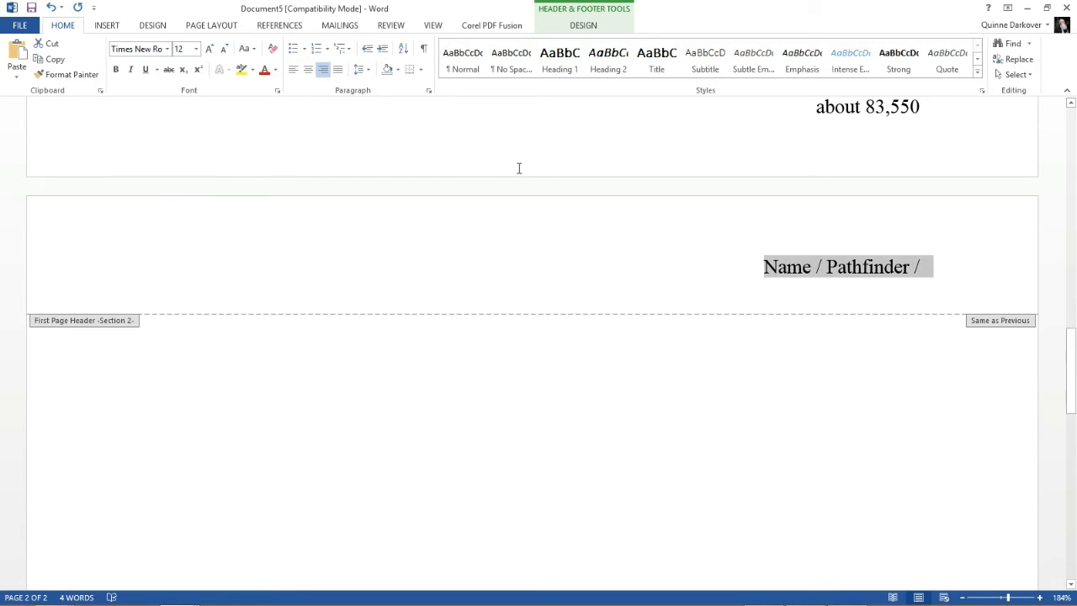
pyautogui.moveTo(928, 106)
pyautogui.mouseDown()
pyautogui.moveTo(763, 120)
pyautogui.moveTo(939, 108)
pyautogui.mouseUp()
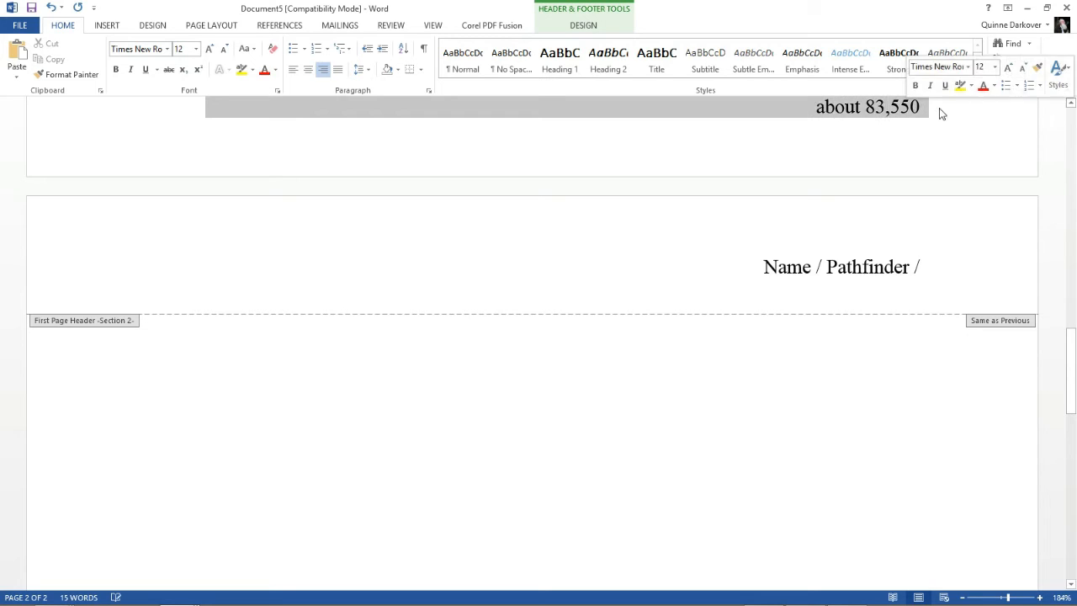
pyautogui.click(379, 156)
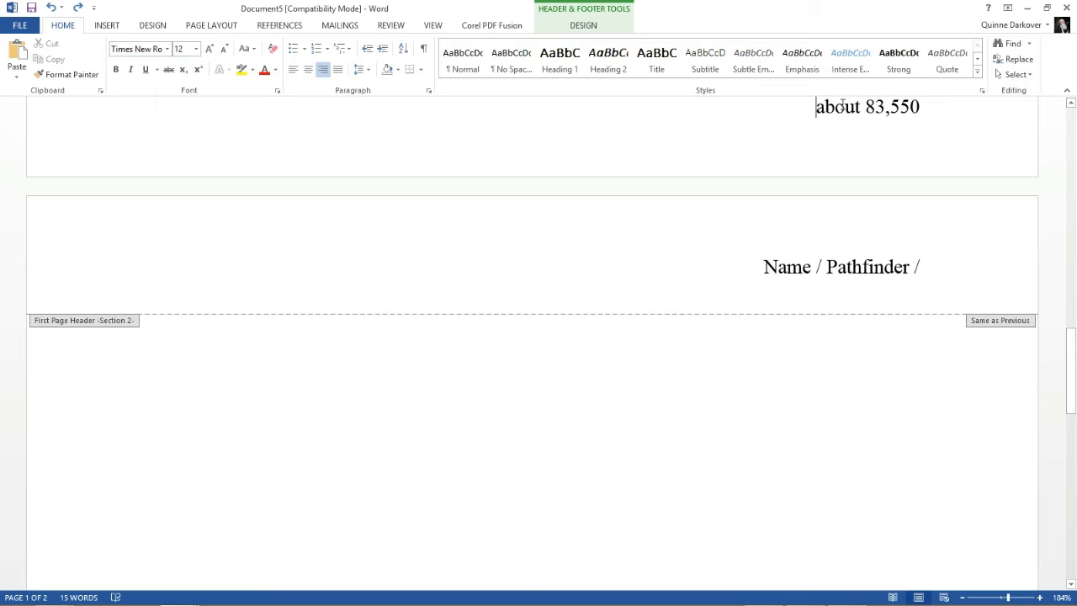
pyautogui.moveTo(813, 110); pyautogui.dragTo(925, 108)
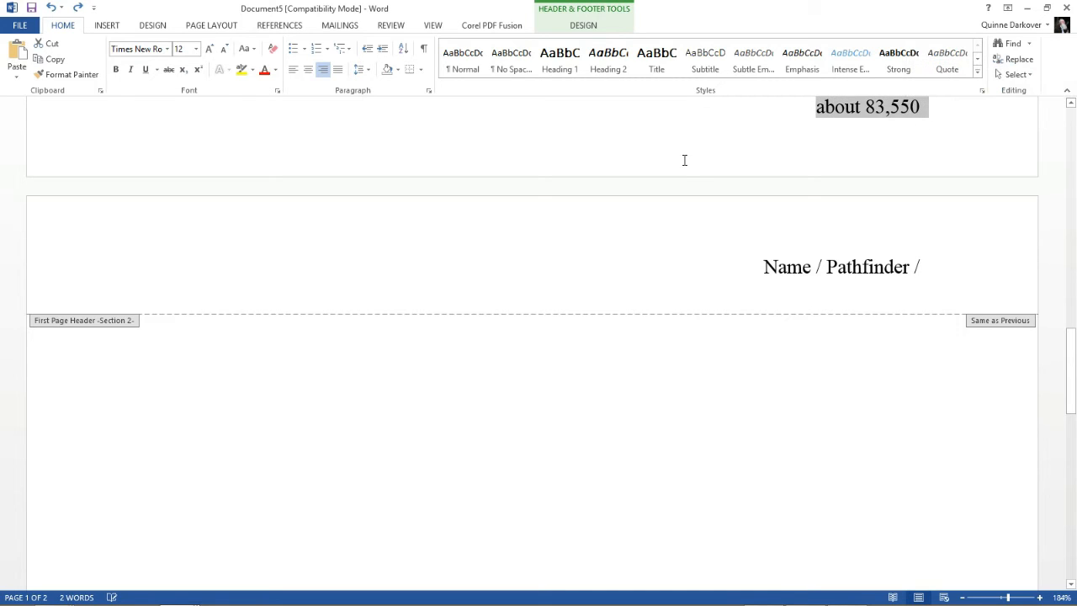
# Insert a plain page number at the end of the header text "Name / Pathfinder /" and return to editing the document body.
pyautogui.click(743, 267)
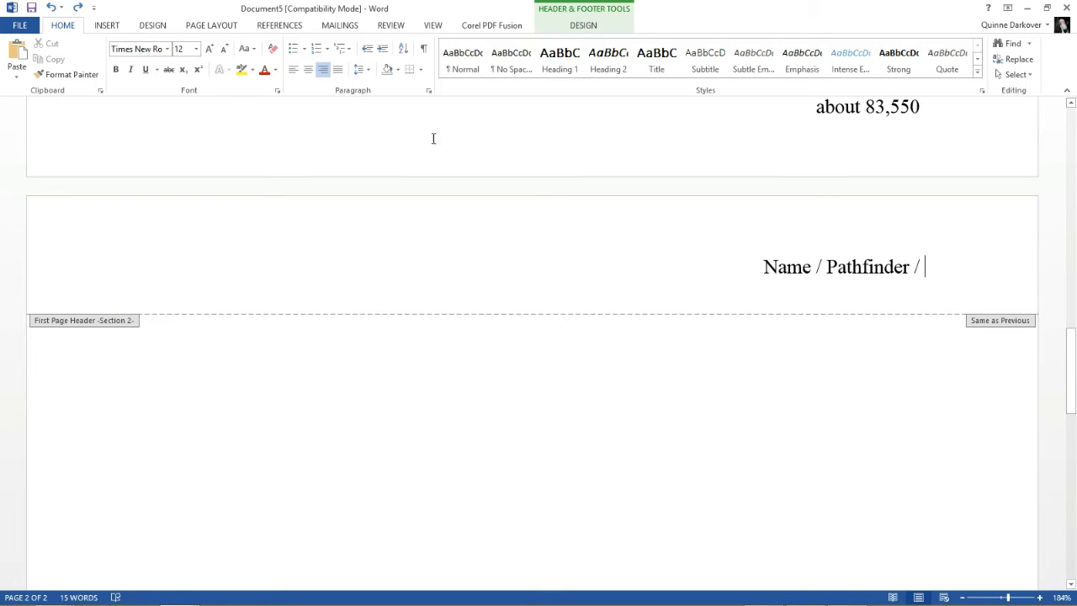
pyautogui.click(215, 26)
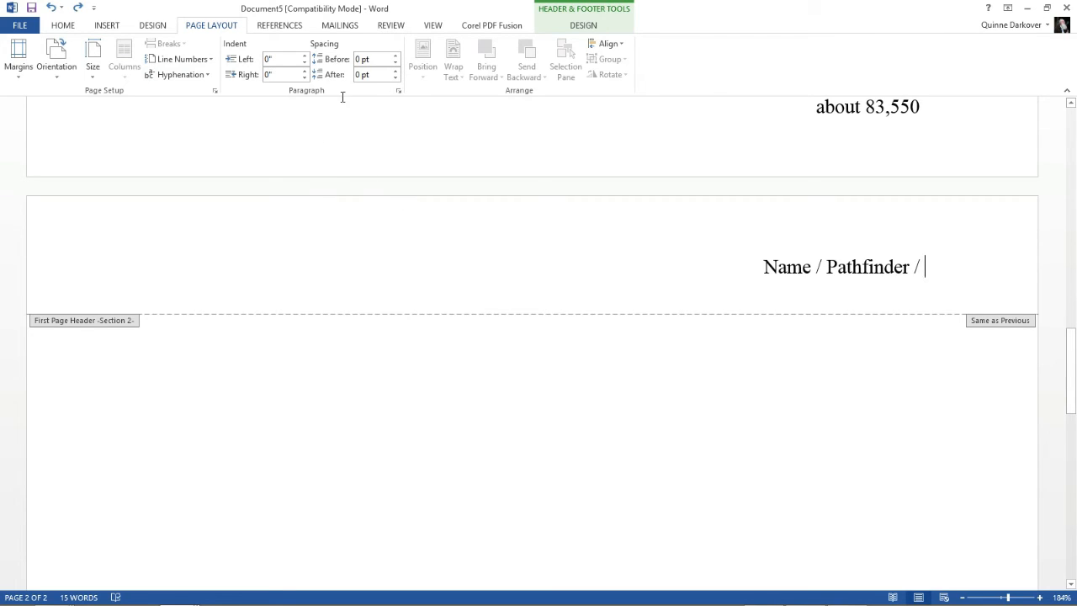
pyautogui.click(582, 24)
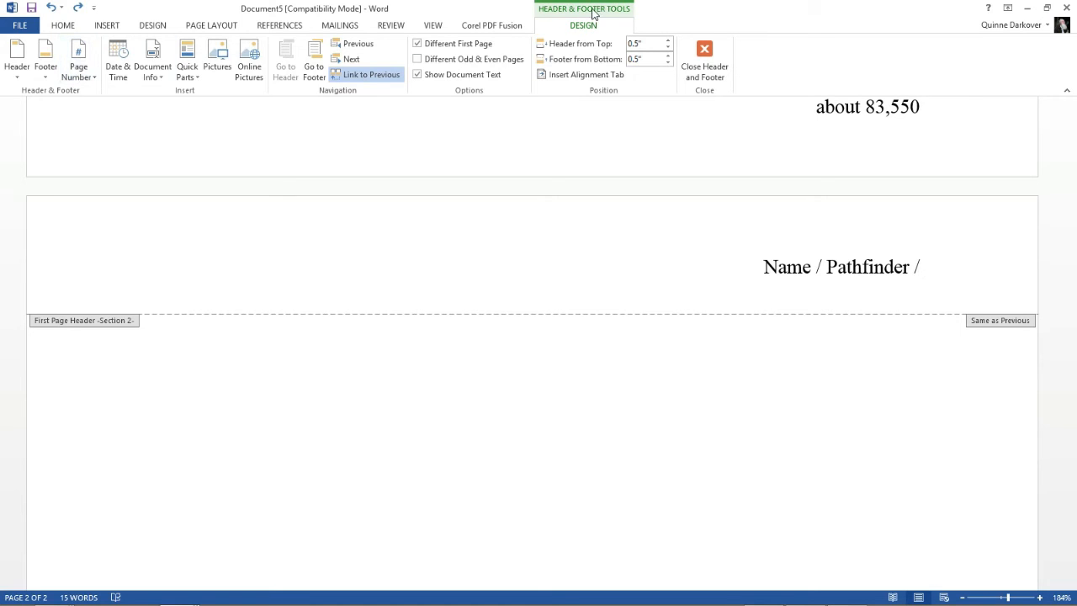
pyautogui.click(91, 80)
pyautogui.moveTo(112, 144)
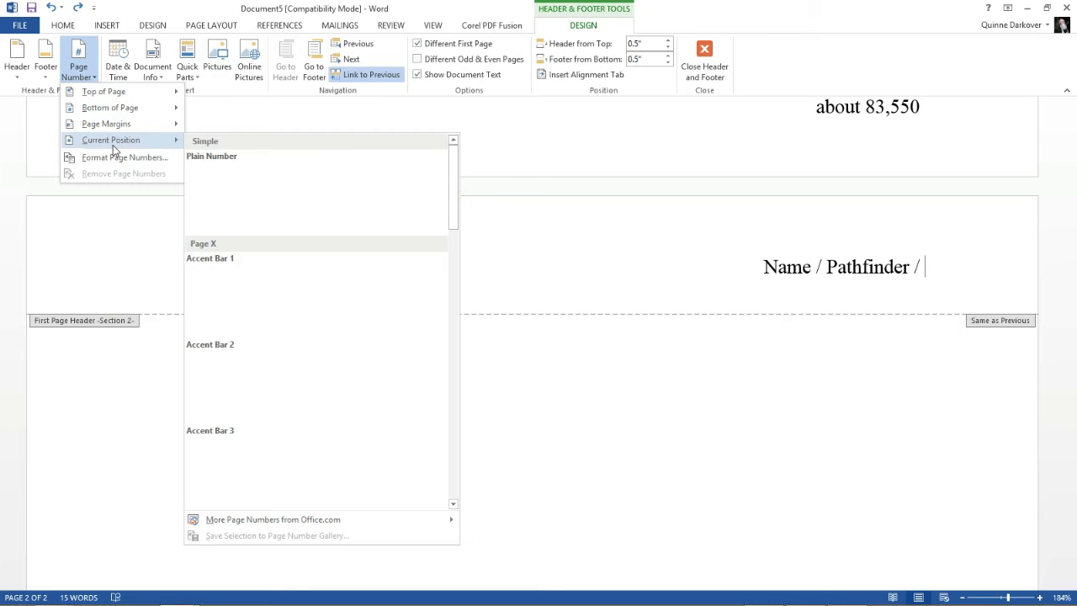
pyautogui.click(270, 202)
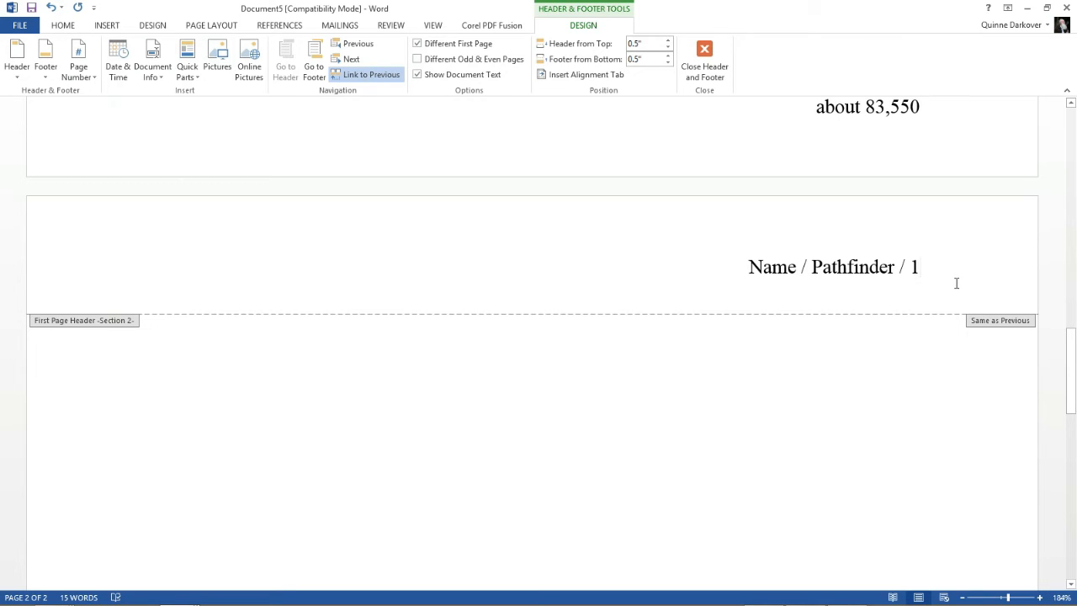
pyautogui.scroll(10, 956, 286)
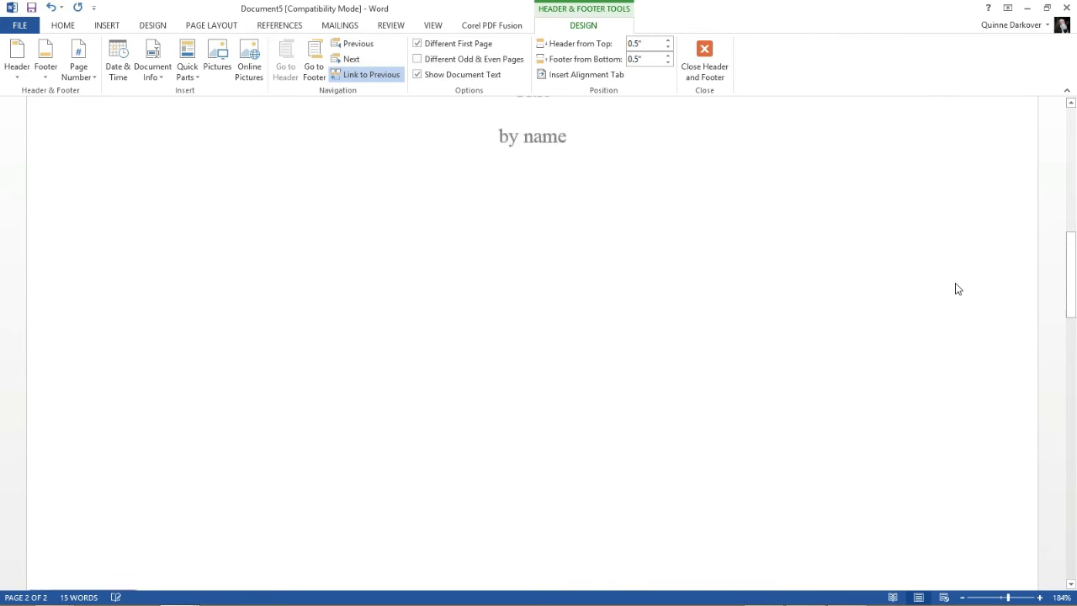
pyautogui.scroll(-5, 955, 288)
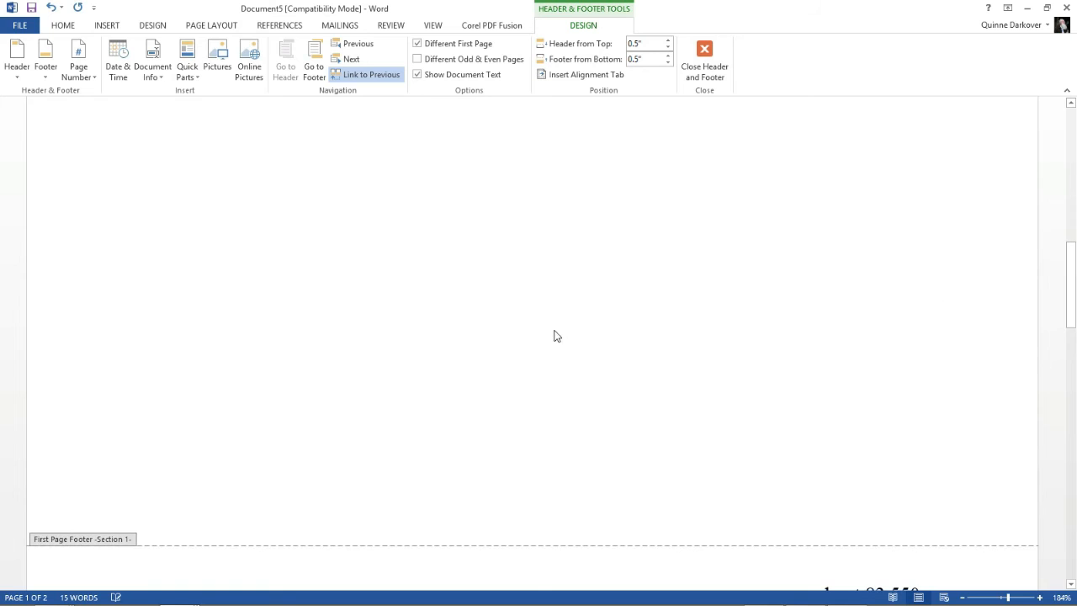
pyautogui.scroll(-5, 575, 360)
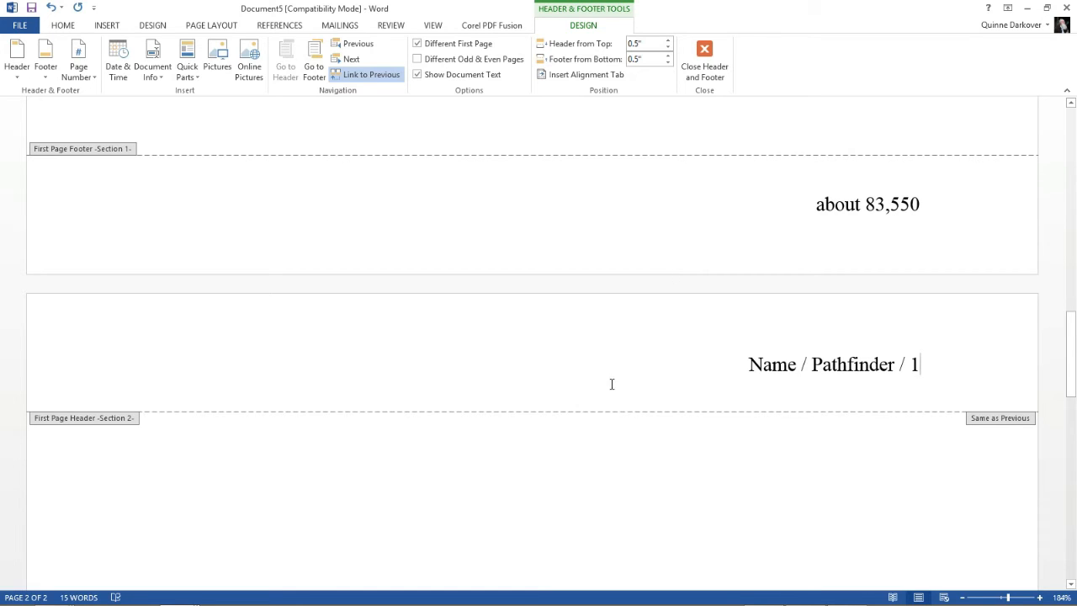
pyautogui.doubleClick(602, 490)
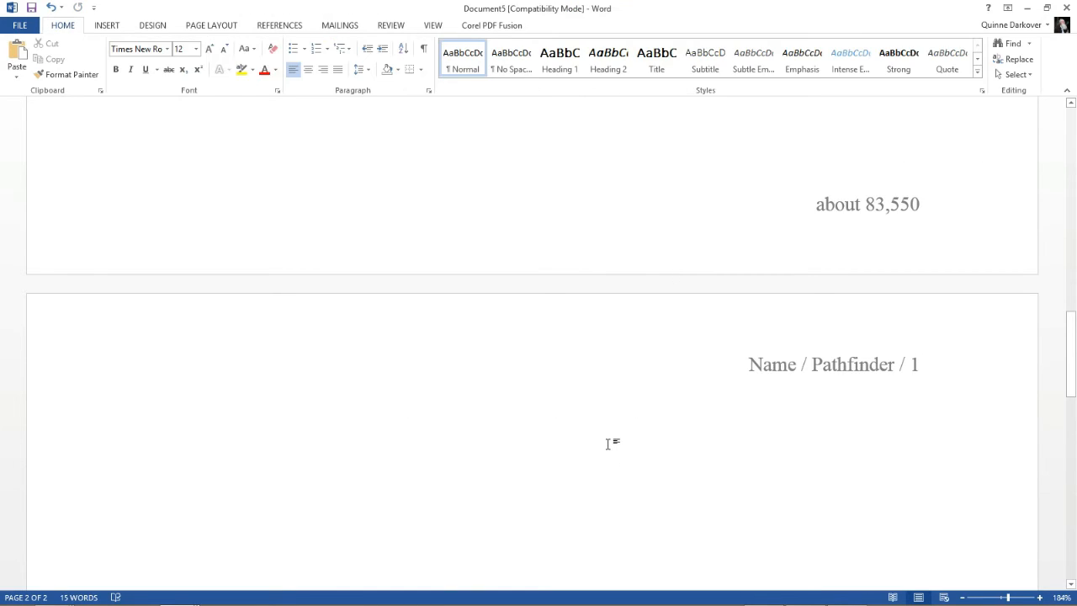
# Paste the copied manuscript text into the body of the second section.
pyautogui.scroll(-4, 612, 444)
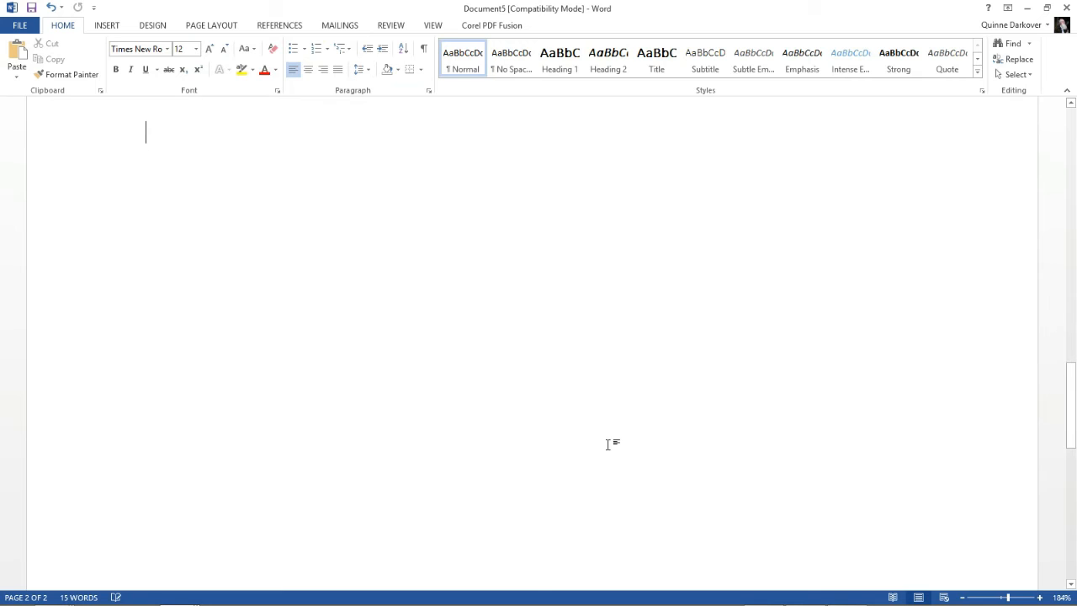
pyautogui.rightClick(518, 379)
pyautogui.click(549, 440)
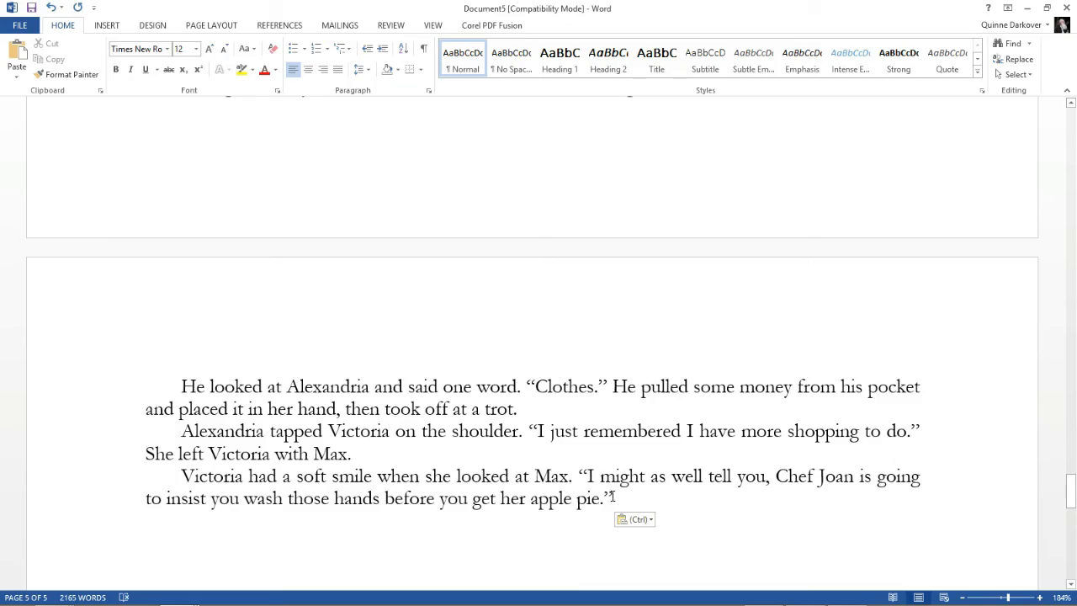
# Look through the pasted manuscript pages, from the chapter heading under the header to the end of the text.
pyautogui.scroll(10, 459, 398)
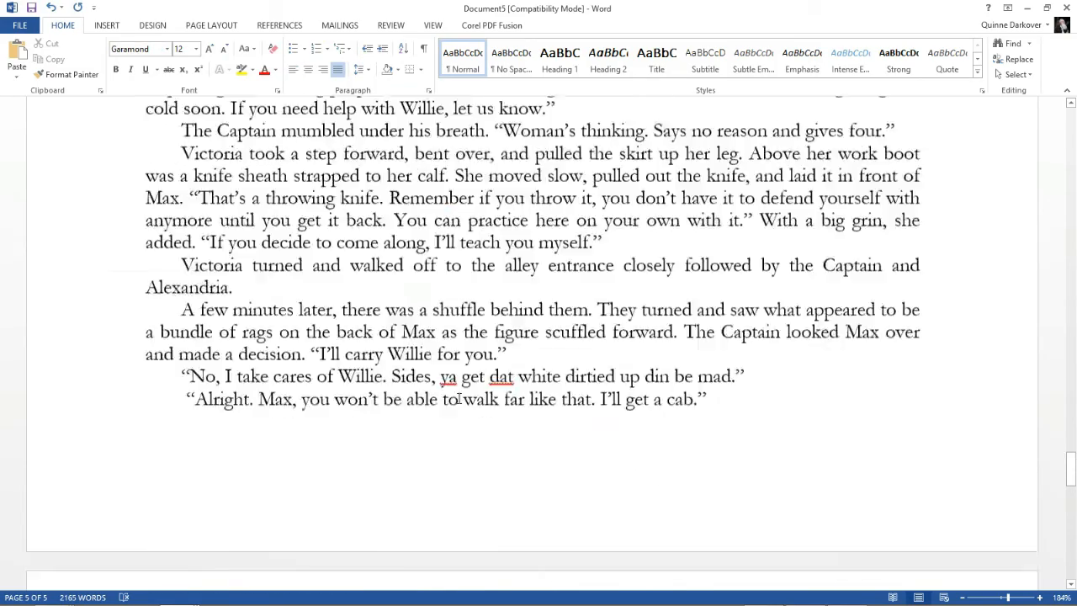
pyautogui.scroll(20, 459, 398)
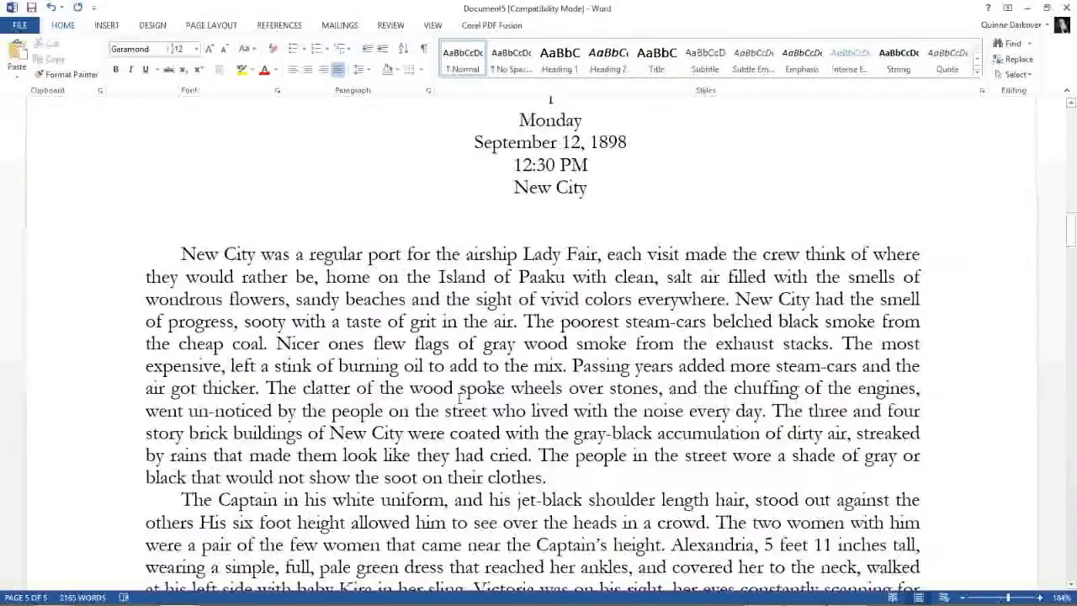
pyautogui.click(545, 501)
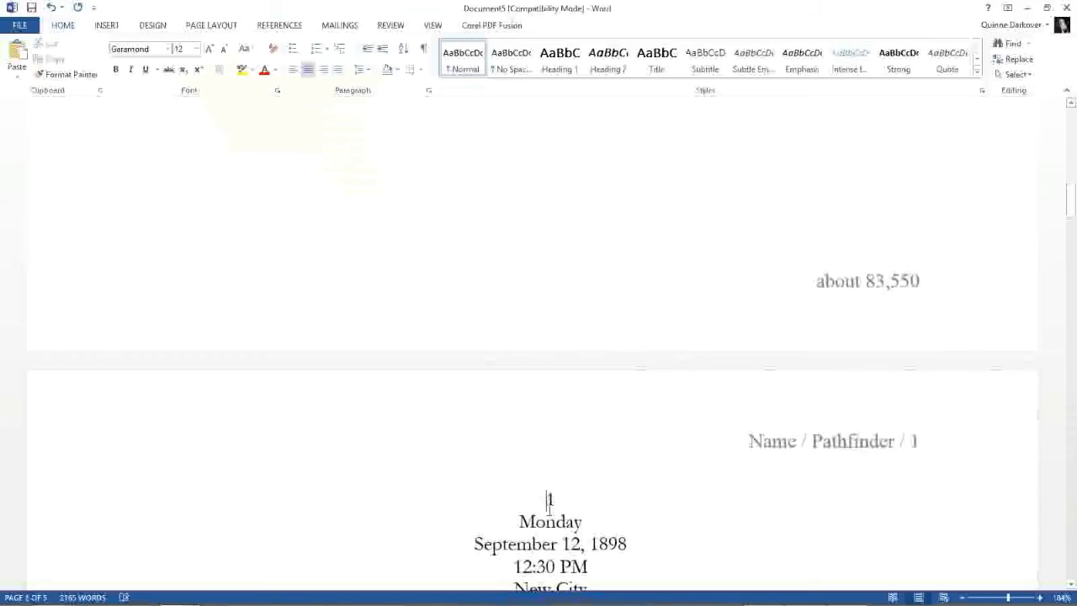
pyautogui.scroll(-20, 547, 500)
pyautogui.scroll(-20, 548, 508)
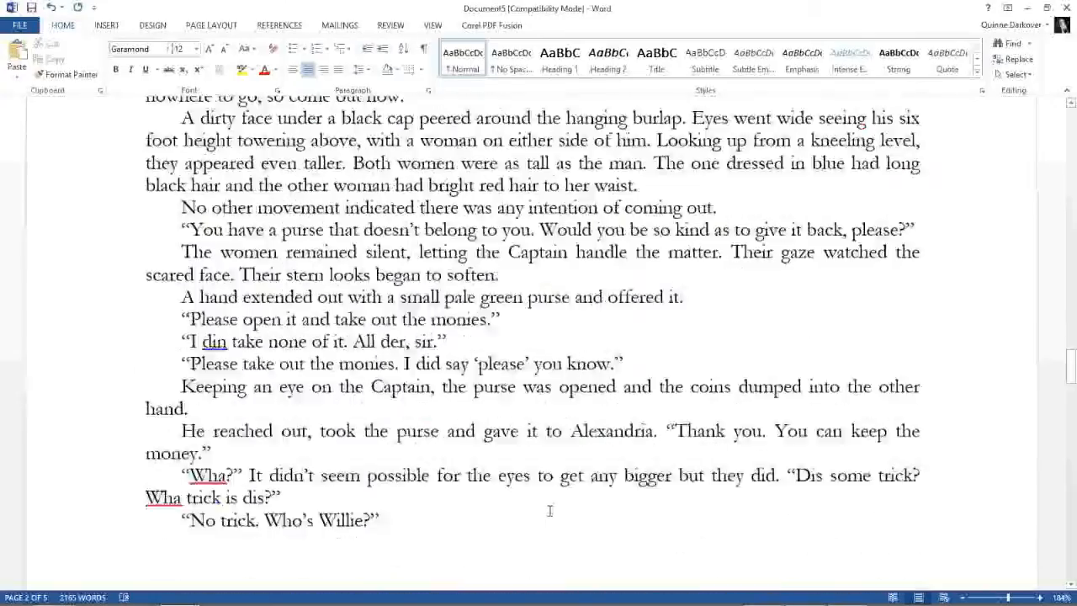
pyautogui.scroll(-5, 550, 511)
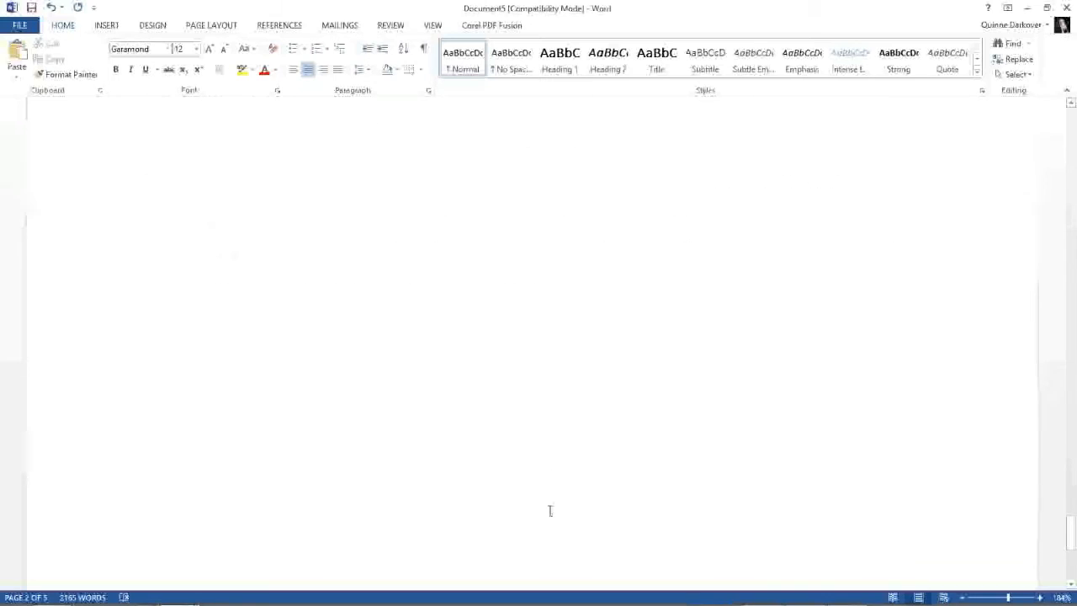
pyautogui.scroll(5, 551, 510)
# Set the line spacing of the entire document text to double.
pyautogui.hotkey('ctrl', 'a')
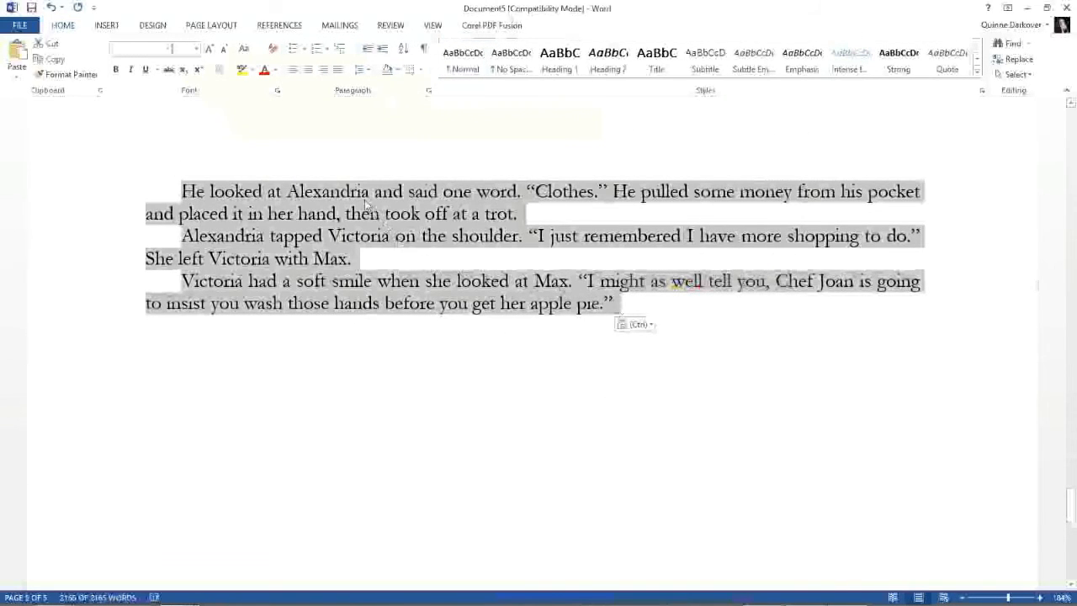
pyautogui.click(429, 90)
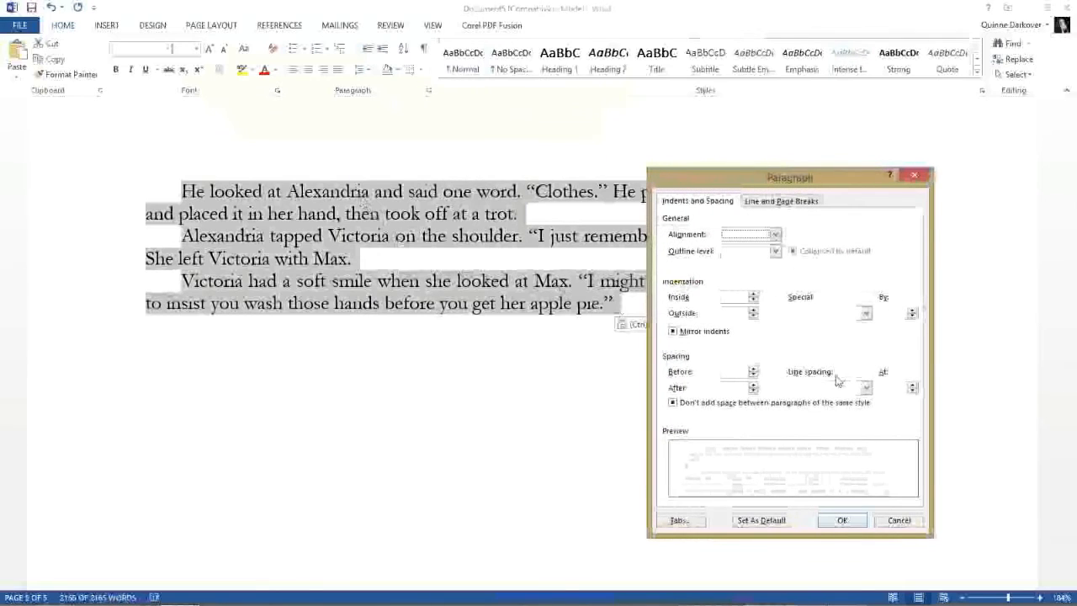
pyautogui.click(866, 388)
pyautogui.click(837, 418)
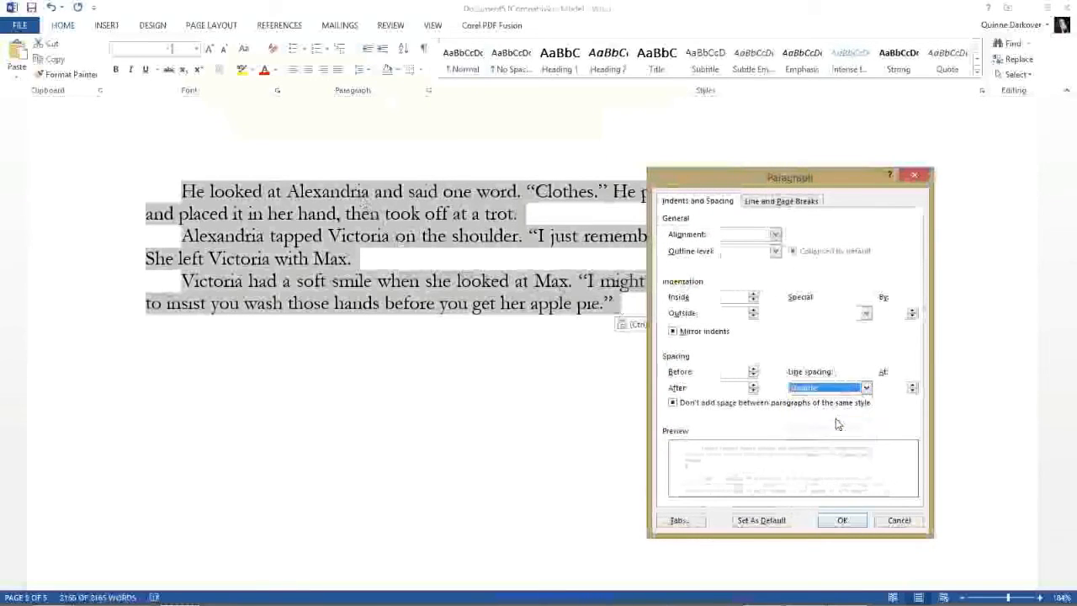
pyautogui.click(843, 520)
pyautogui.scroll(20, 531, 425)
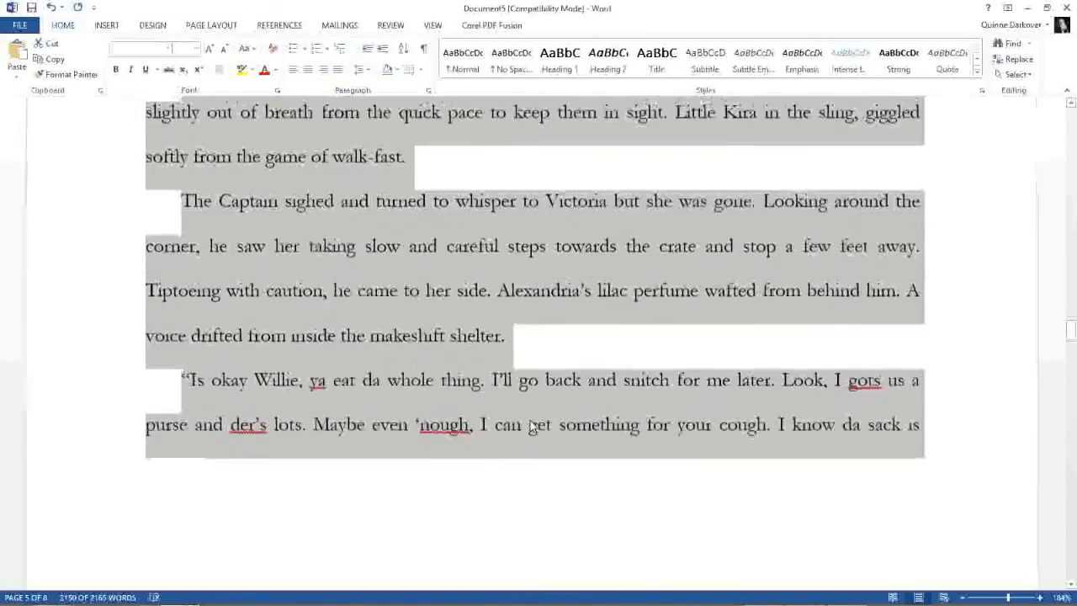
pyautogui.scroll(20, 531, 425)
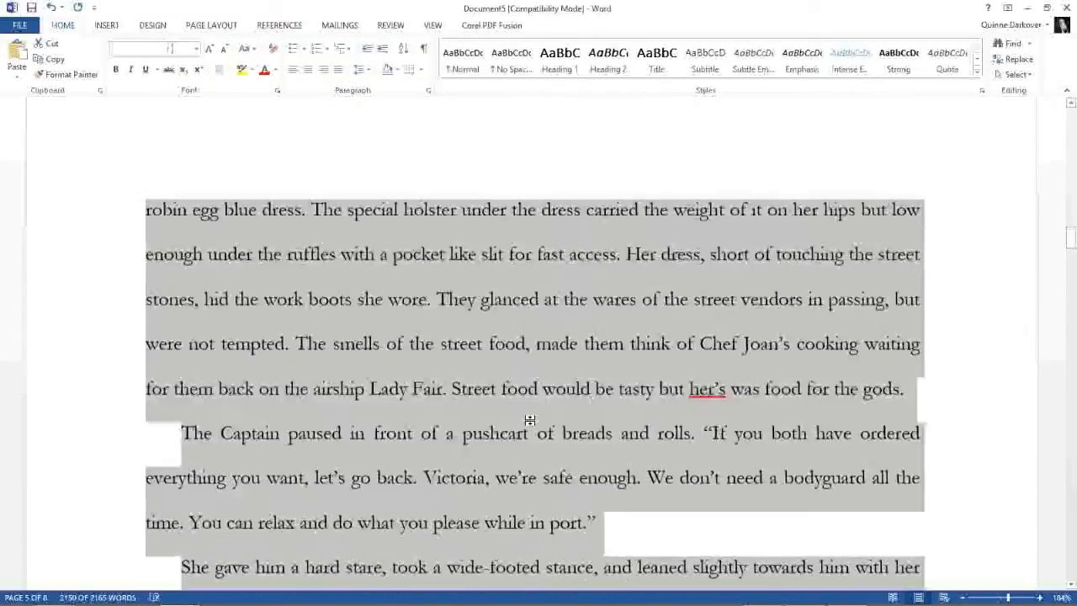
pyautogui.scroll(-5, 530, 426)
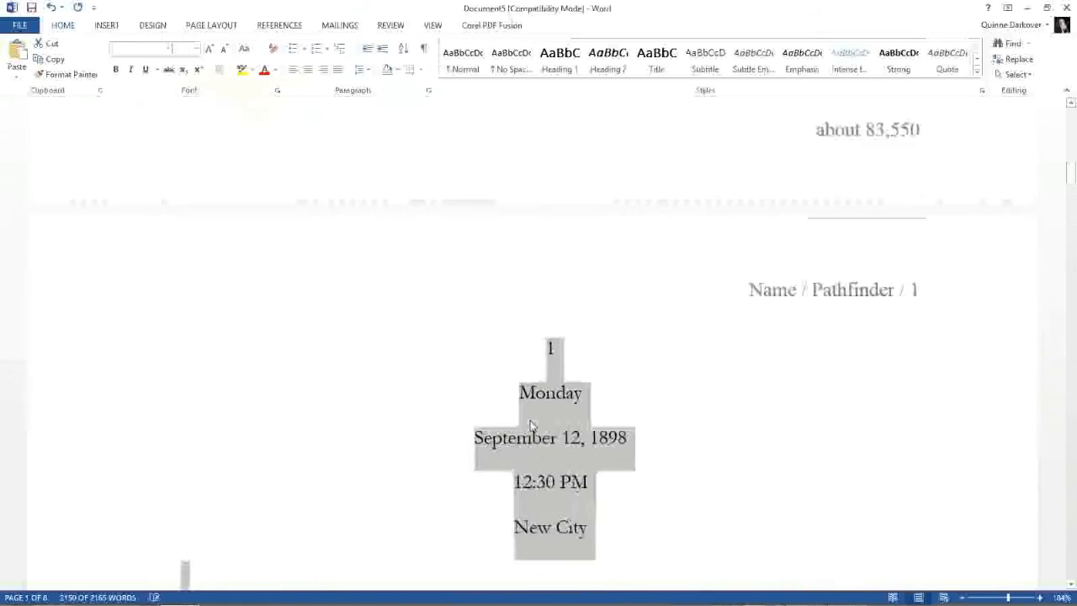
pyautogui.click(671, 393)
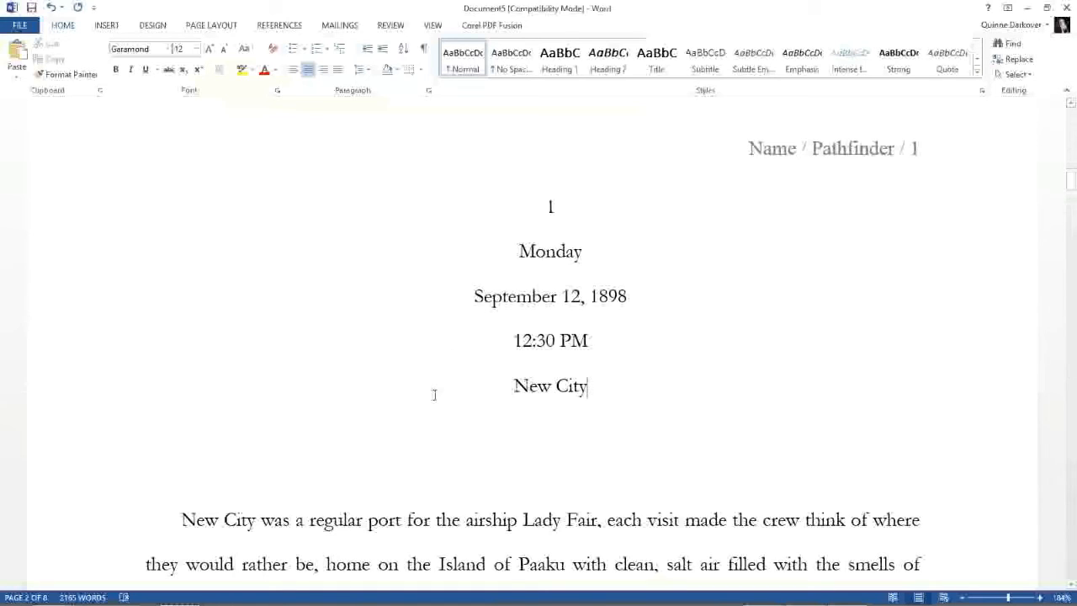
# Remove the first-line indent from the opening story paragraph that begins "New City was a regular port".
pyautogui.scroll(-1, 436, 429)
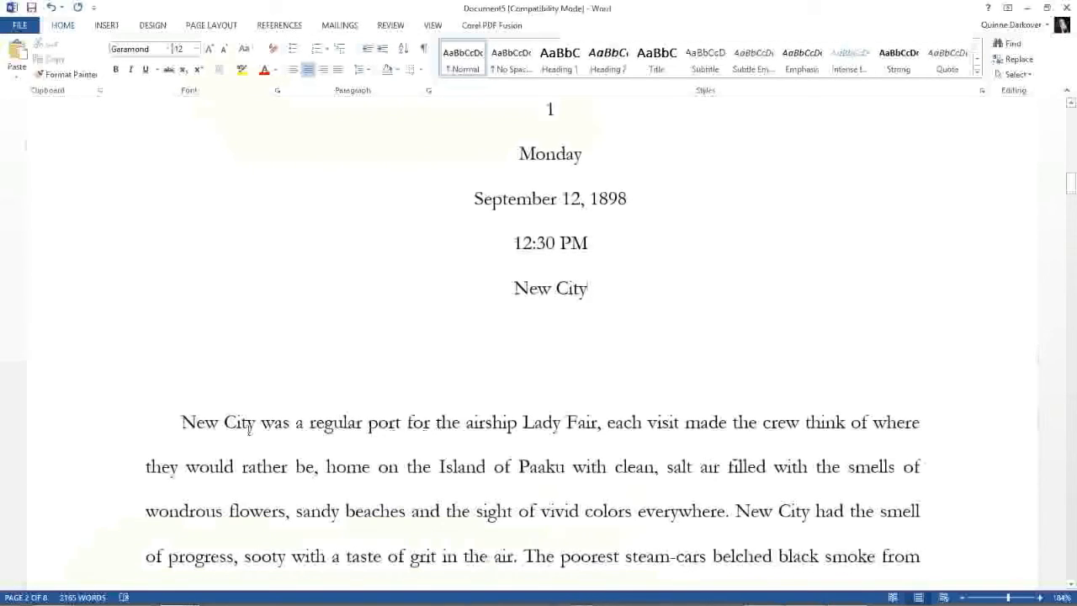
pyautogui.click(182, 422)
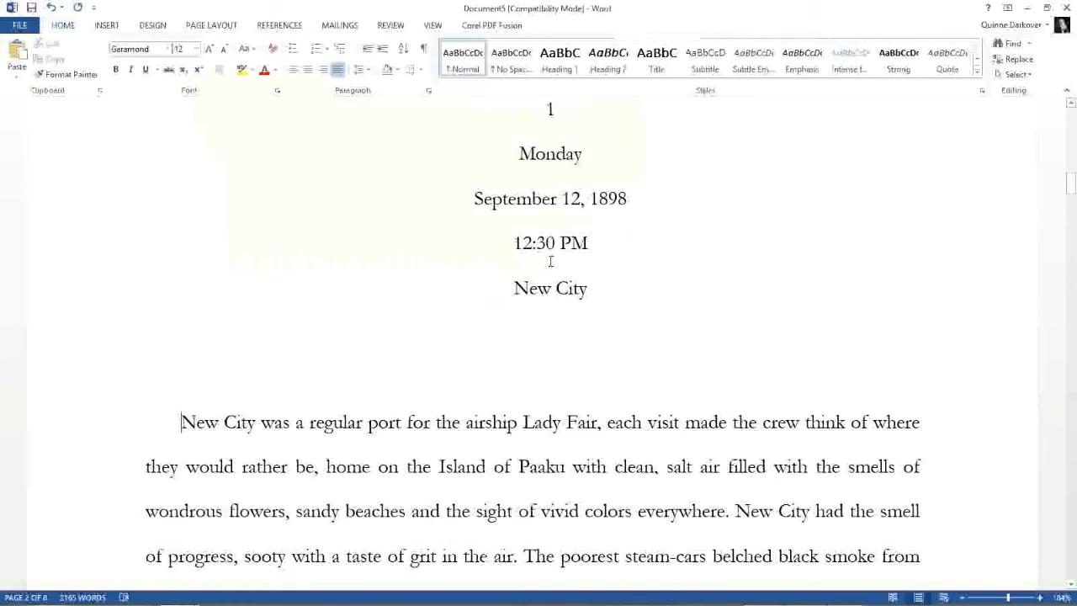
pyautogui.press('BackSpace')
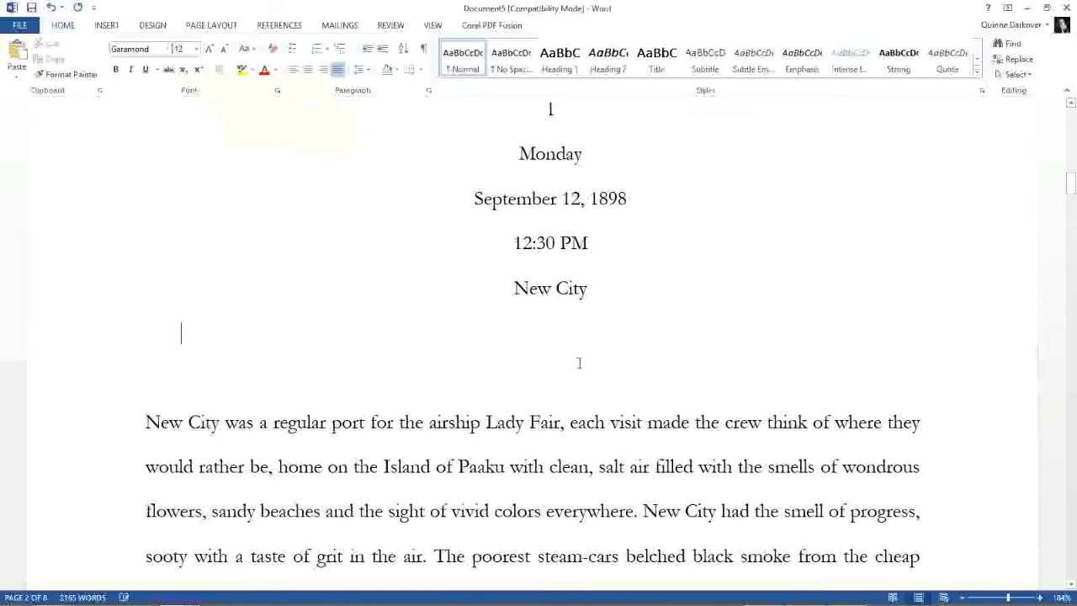
# Add "END" on its own line below the last paragraph of the story.
pyautogui.scroll(-10, 579, 362)
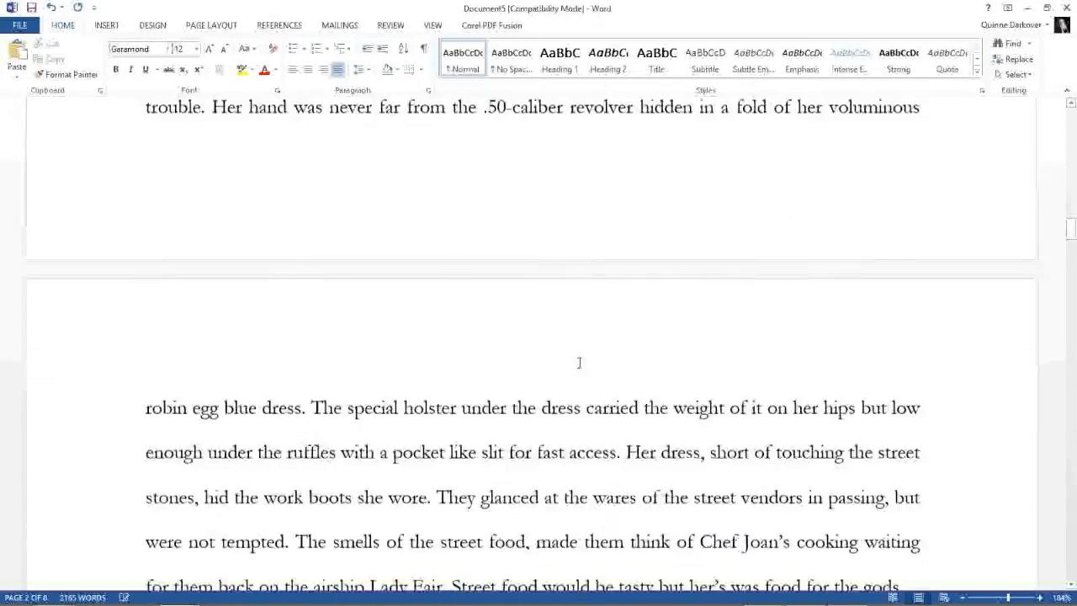
pyautogui.scroll(-15, 578, 362)
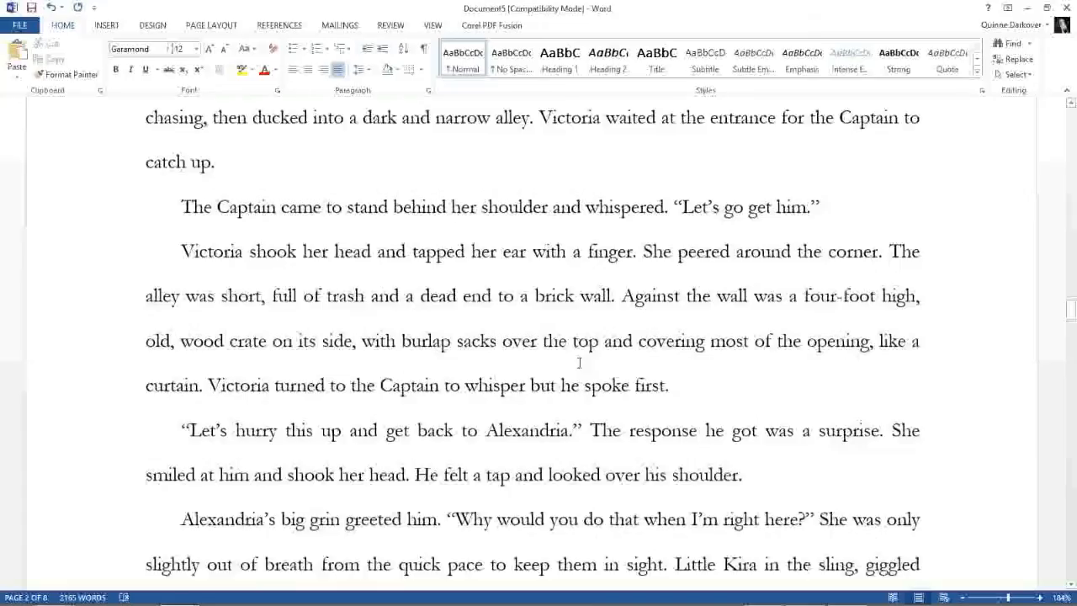
pyautogui.scroll(-15, 578, 363)
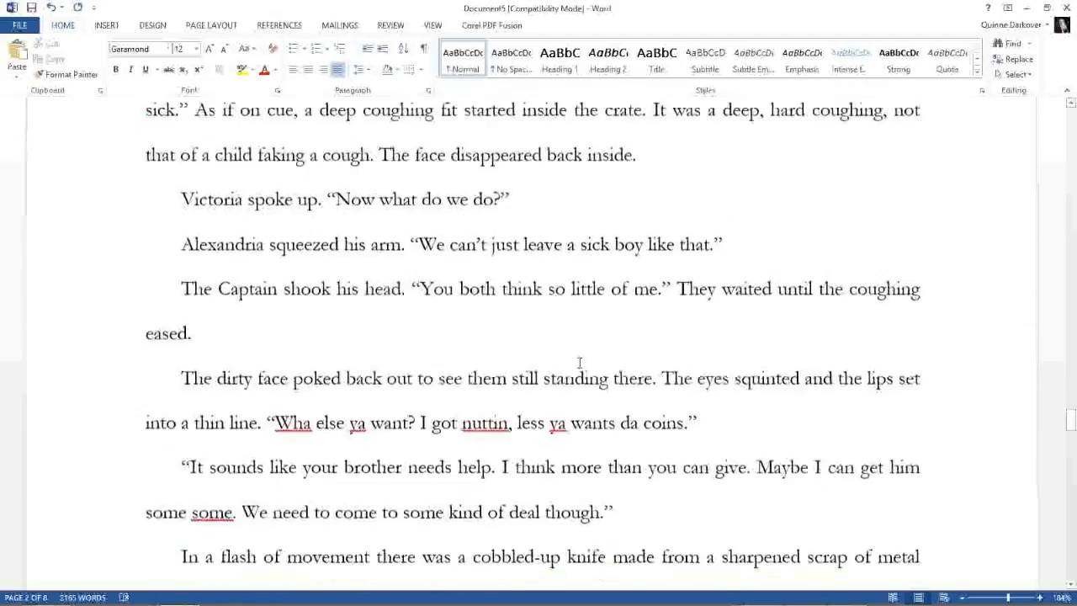
pyautogui.scroll(-15, 578, 363)
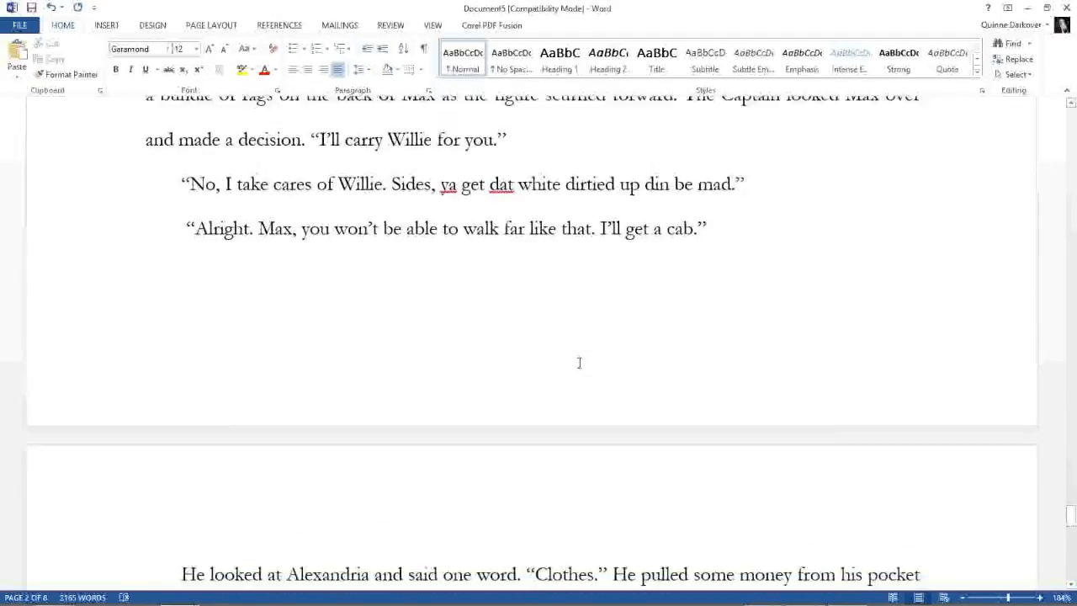
pyautogui.scroll(-5, 579, 362)
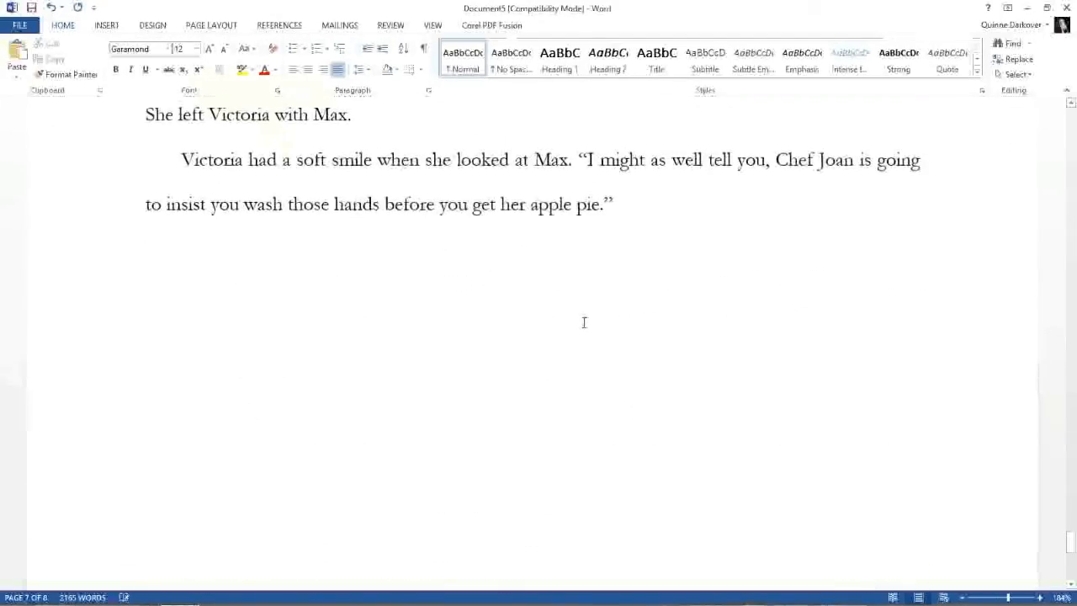
pyautogui.click(577, 333)
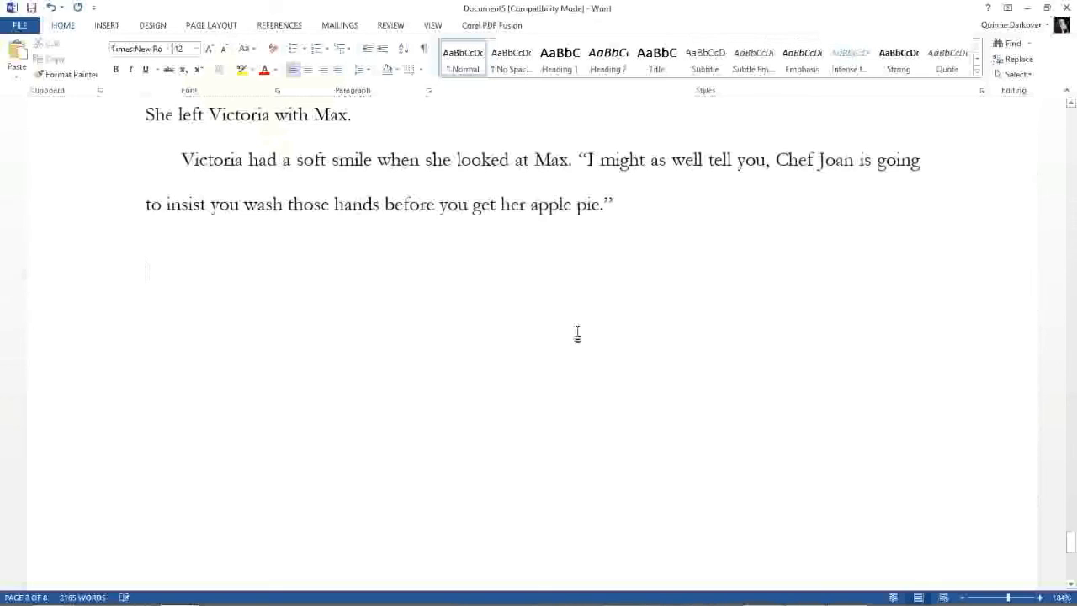
pyautogui.write('END')
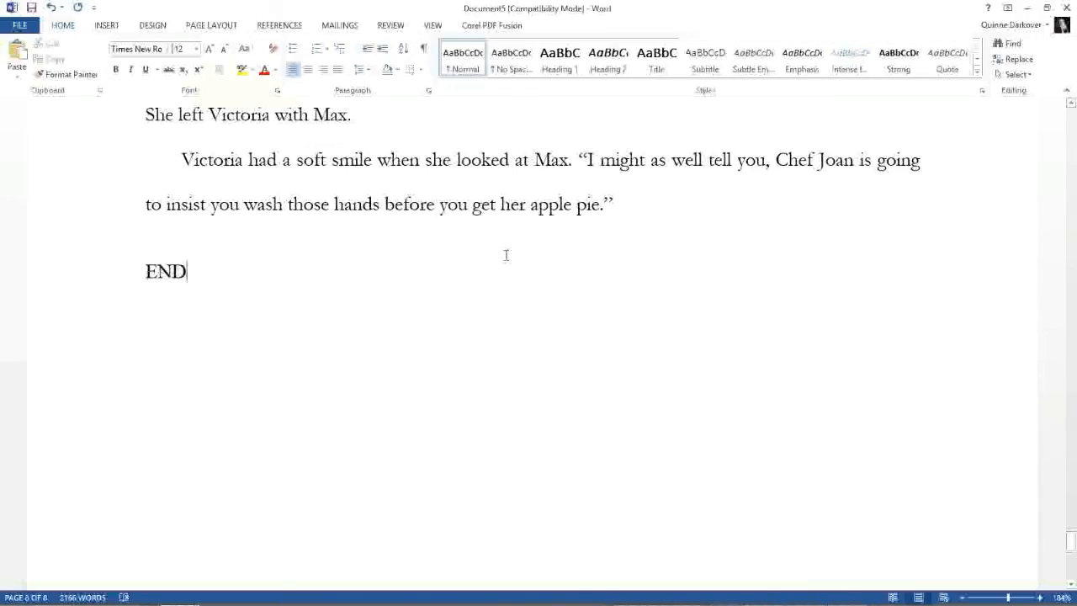
# Place the cursor before the chapter number "1" and display the document at one whole page.
pyautogui.scroll(10, 505, 257)
pyautogui.scroll(20, 505, 256)
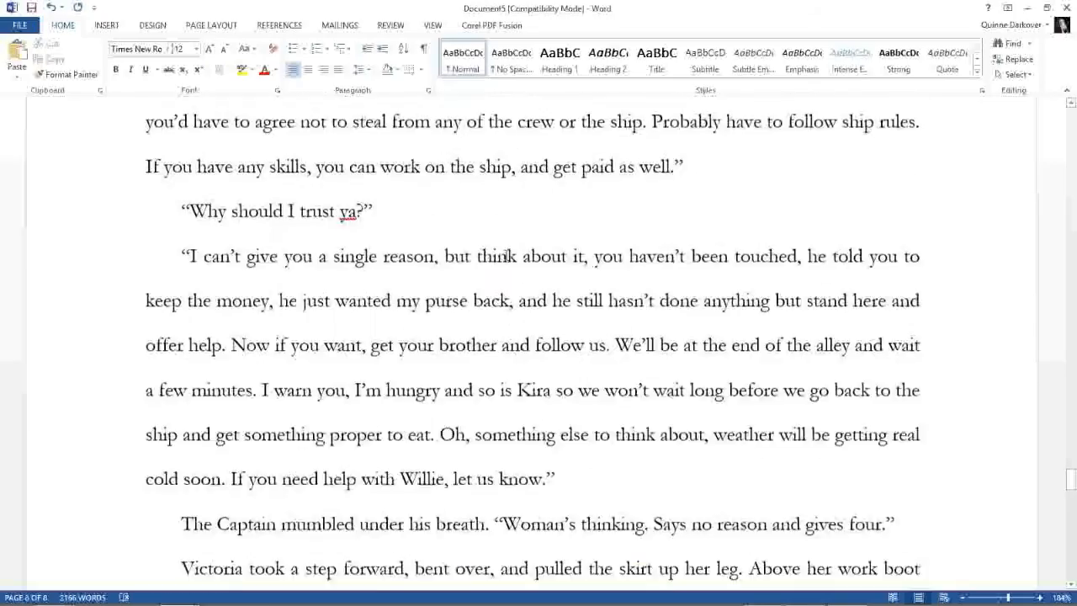
pyautogui.scroll(-20, 506, 255)
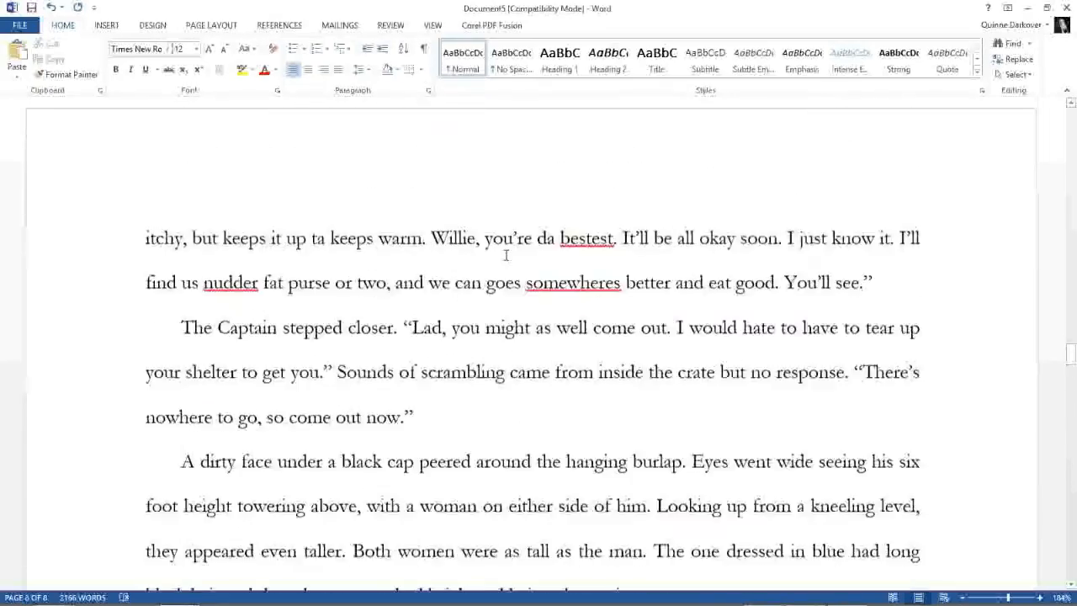
pyautogui.scroll(20, 505, 255)
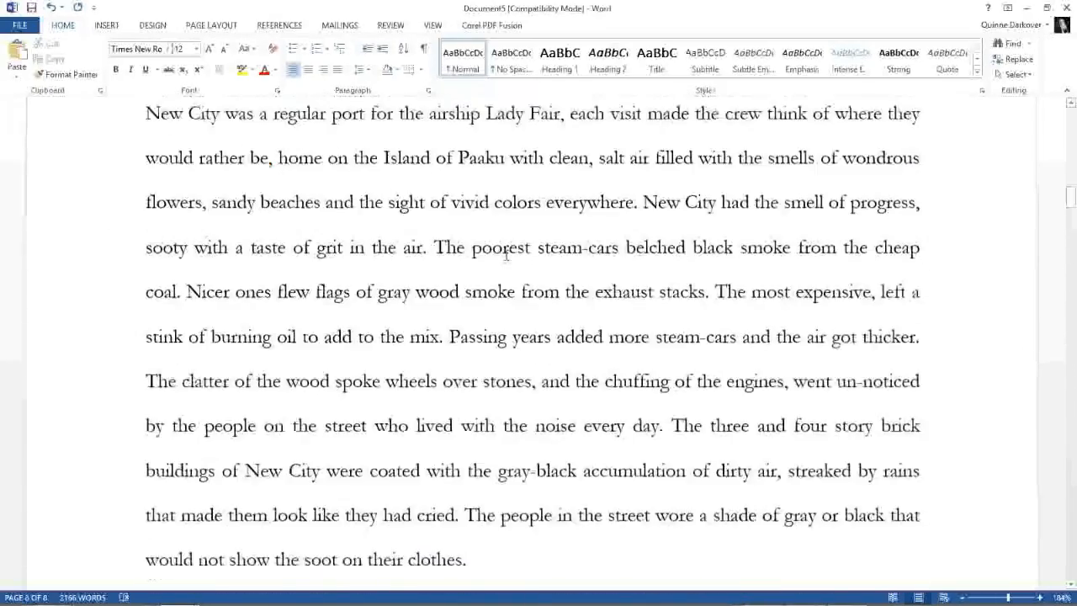
pyautogui.scroll(-10, 506, 255)
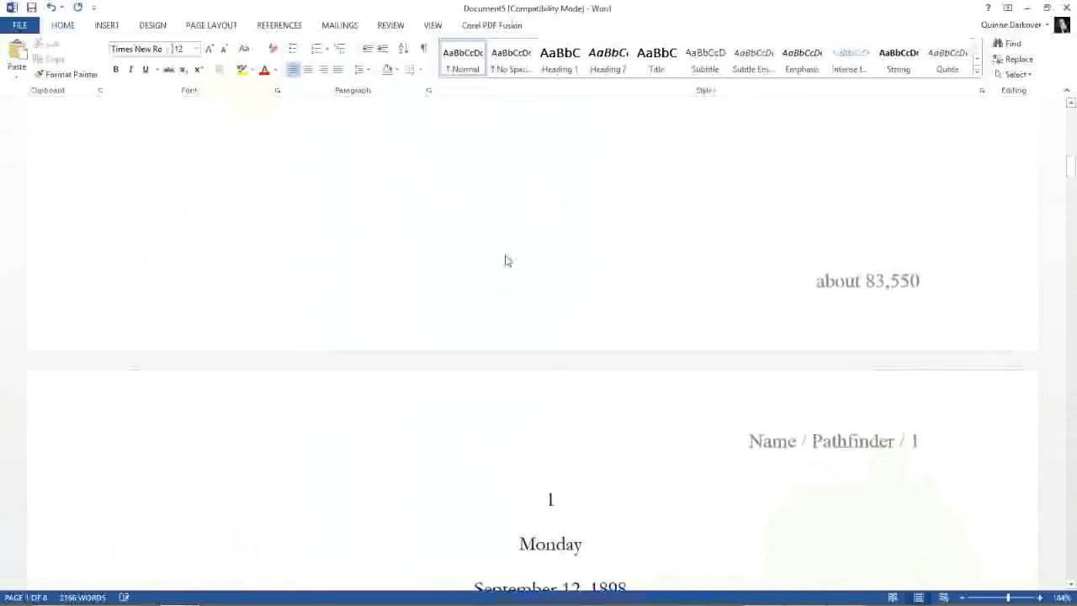
pyautogui.scroll(-4, 505, 260)
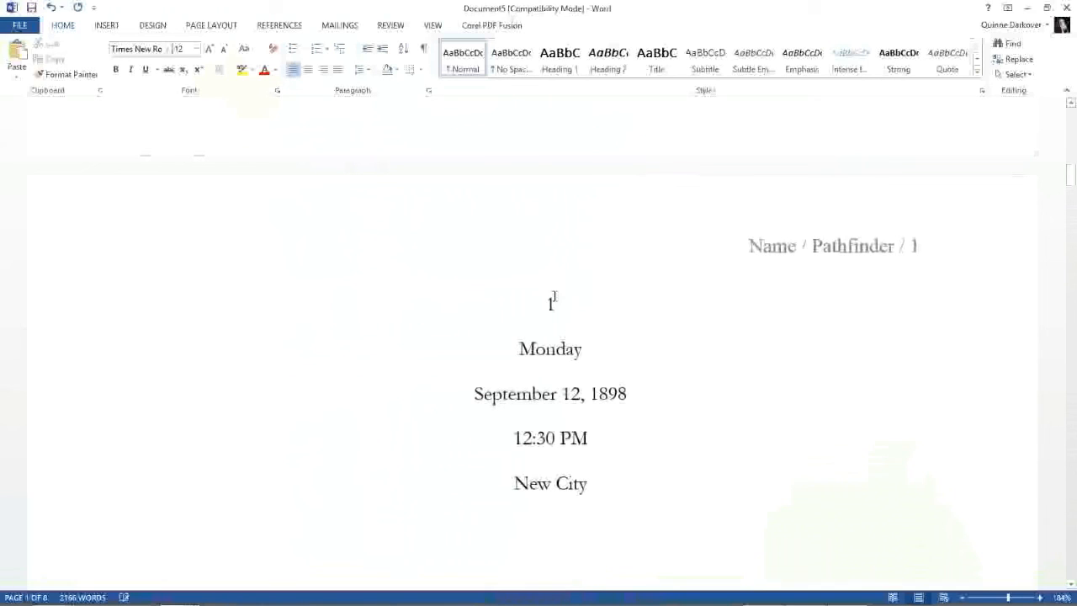
pyautogui.click(548, 301)
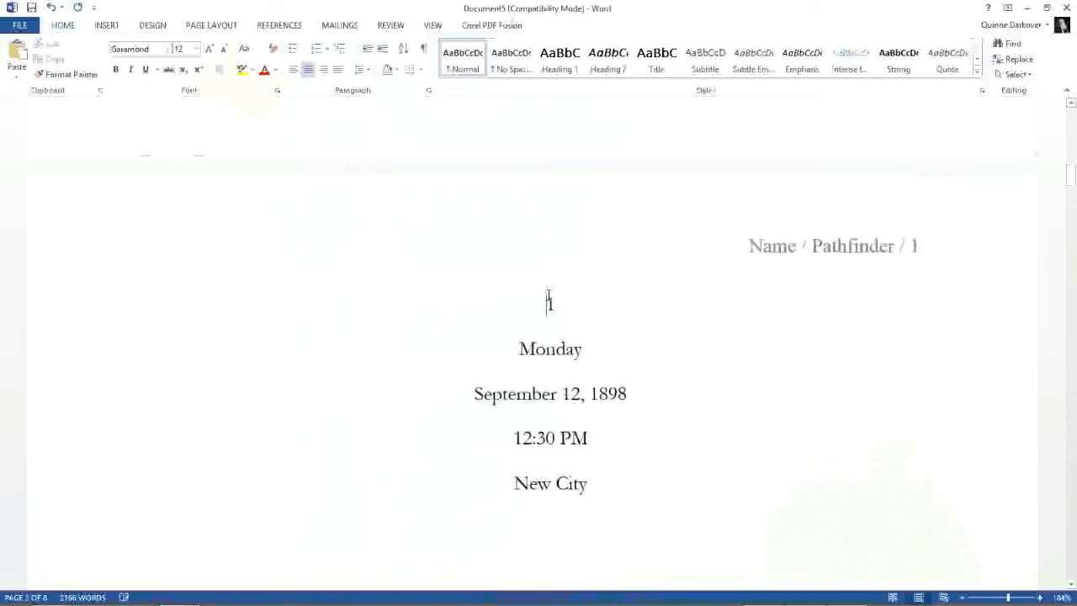
pyautogui.click(433, 26)
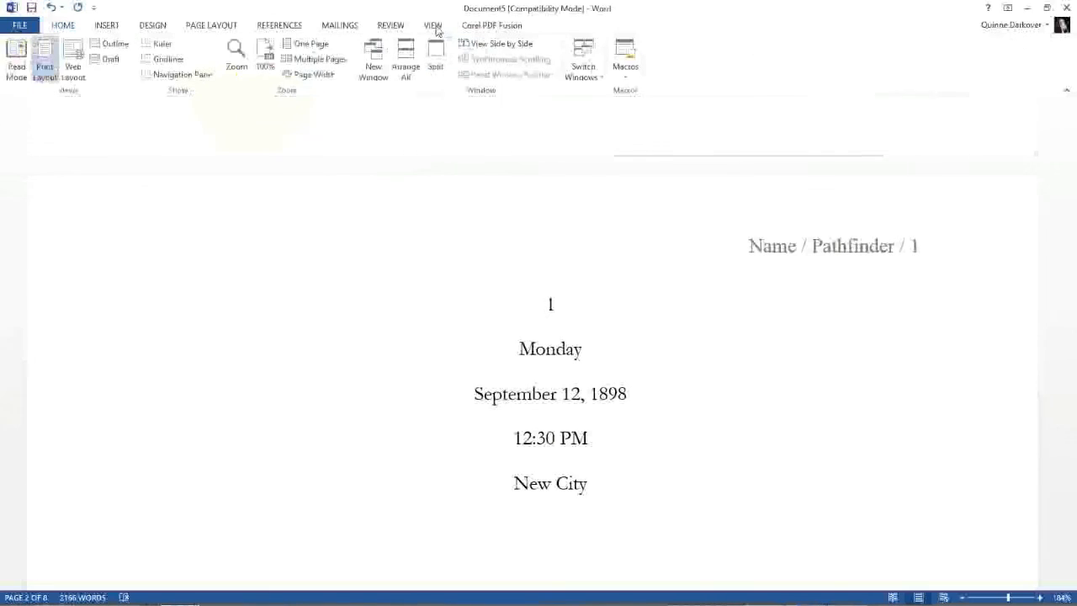
pyautogui.click(310, 44)
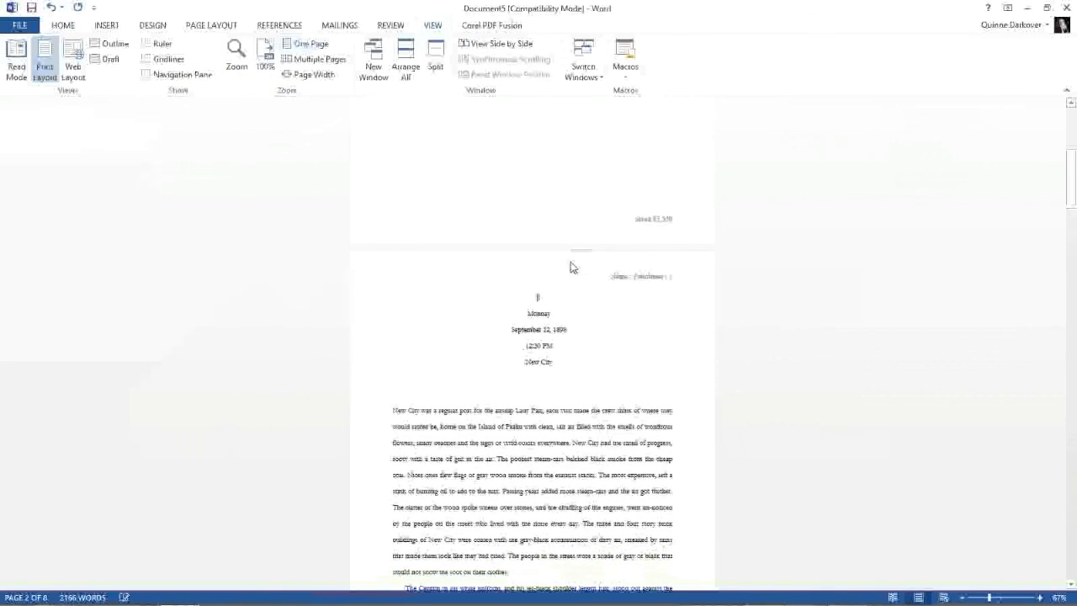
# Insert nine blank lines above the chapter number "1" to move the chapter heading down its page.
pyautogui.press('Return')
pyautogui.press('Return')
pyautogui.press('Return')
pyautogui.press('Return')
pyautogui.press('Return')
pyautogui.press('Return')
pyautogui.press('Return')
pyautogui.press('Return')
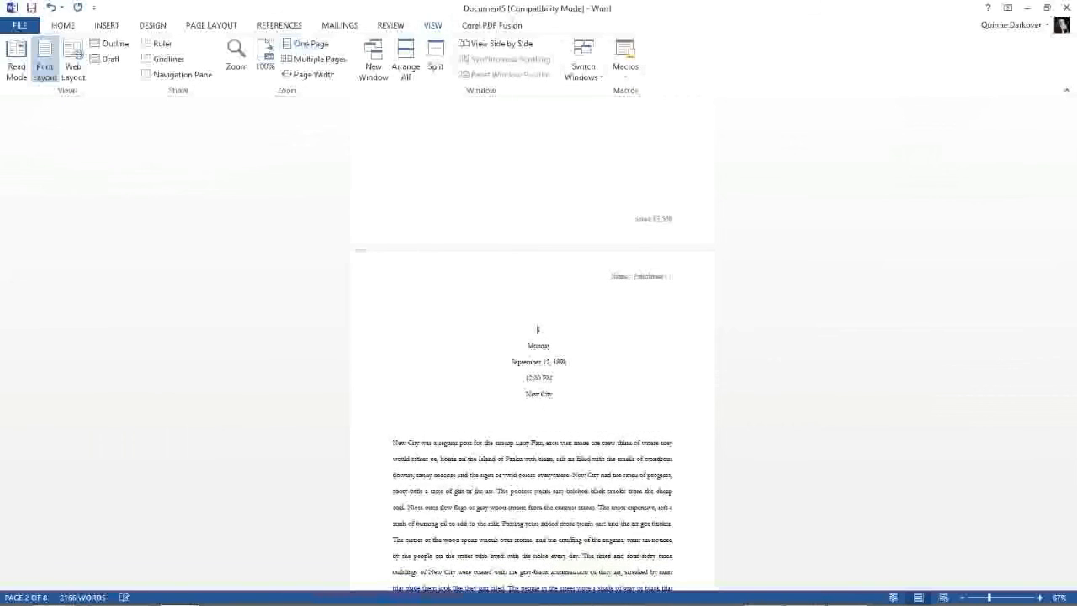
pyautogui.scroll(-4, 542, 290)
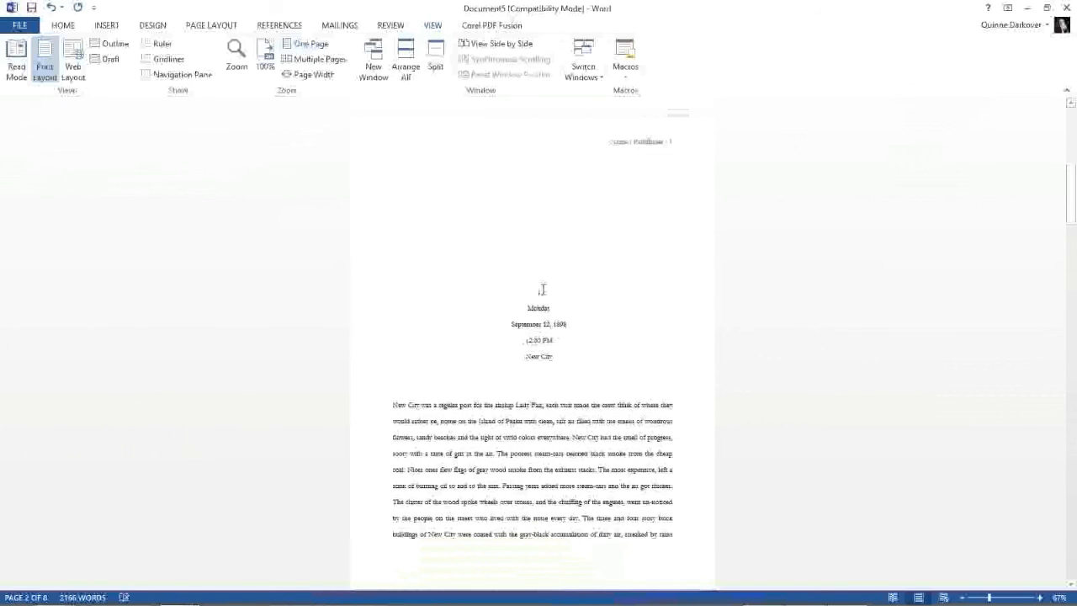
pyautogui.press('Return')
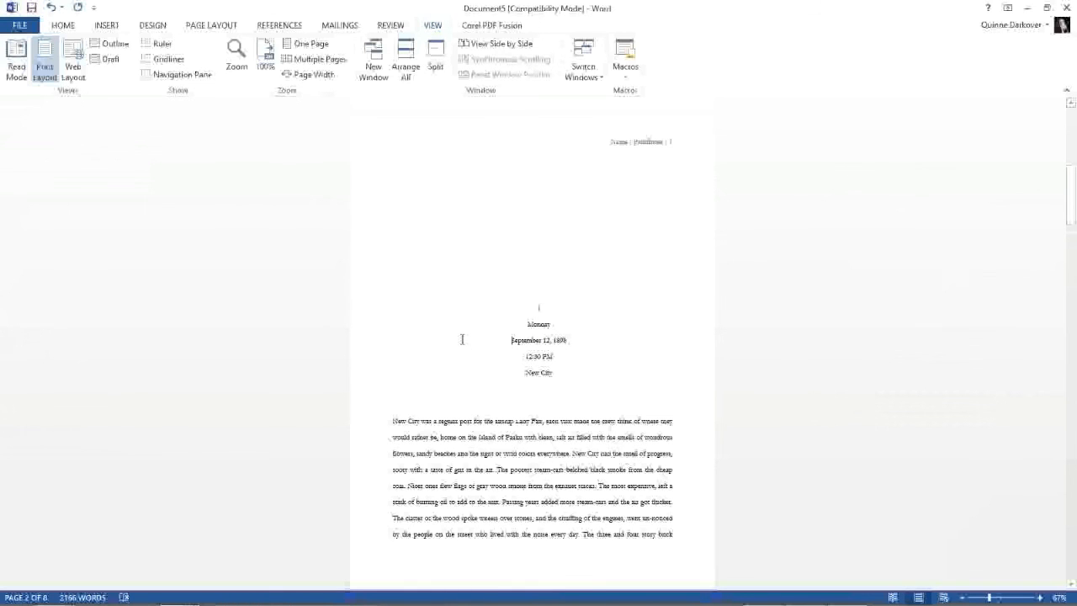
pyautogui.scroll(-7, 462, 339)
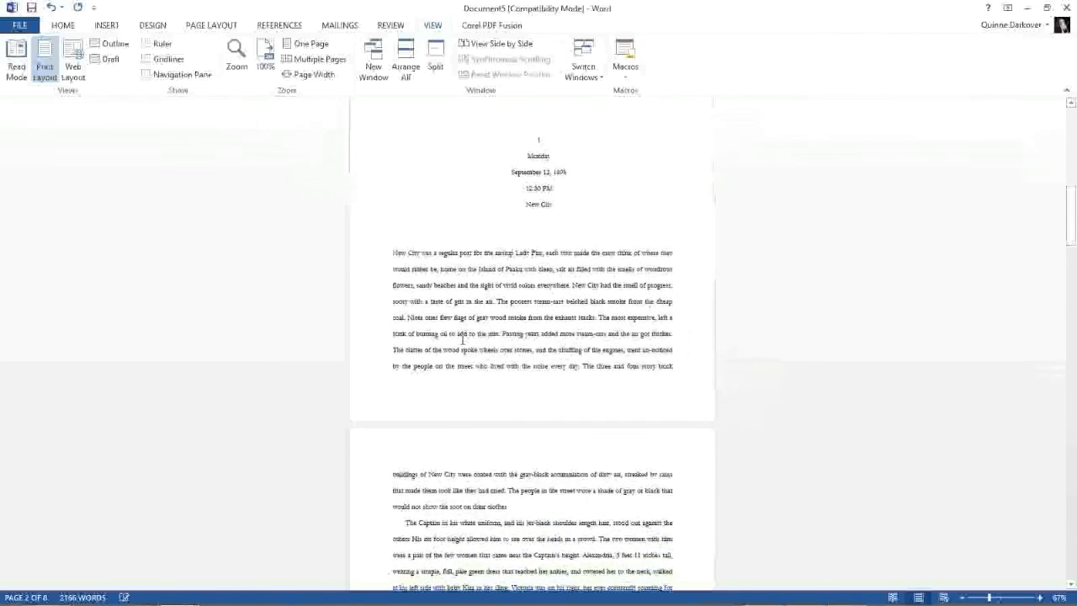
pyautogui.scroll(-7, 462, 339)
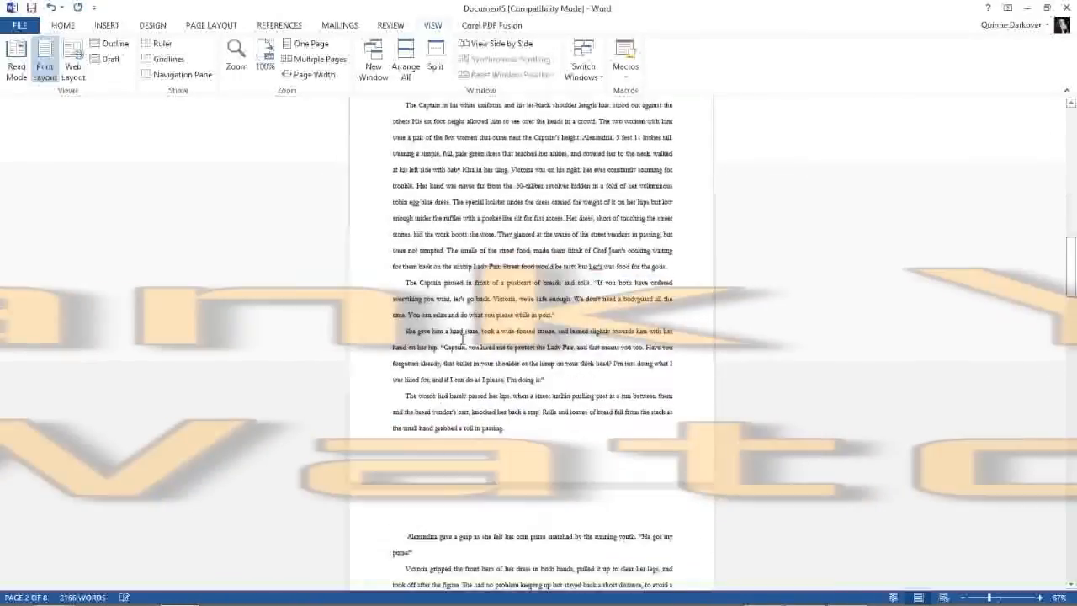
pyautogui.scroll(-7, 462, 338)
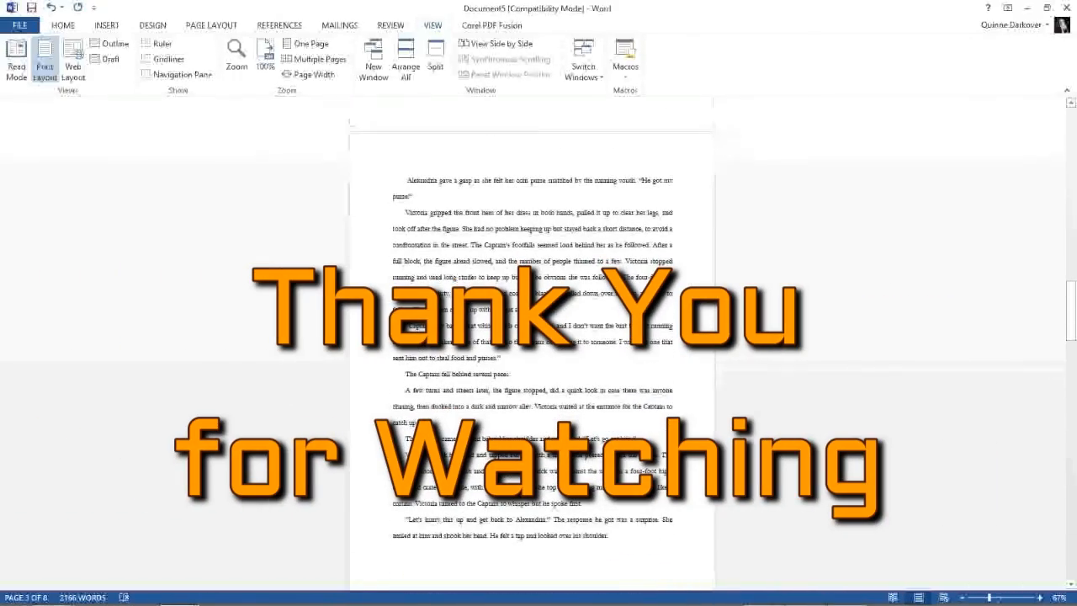